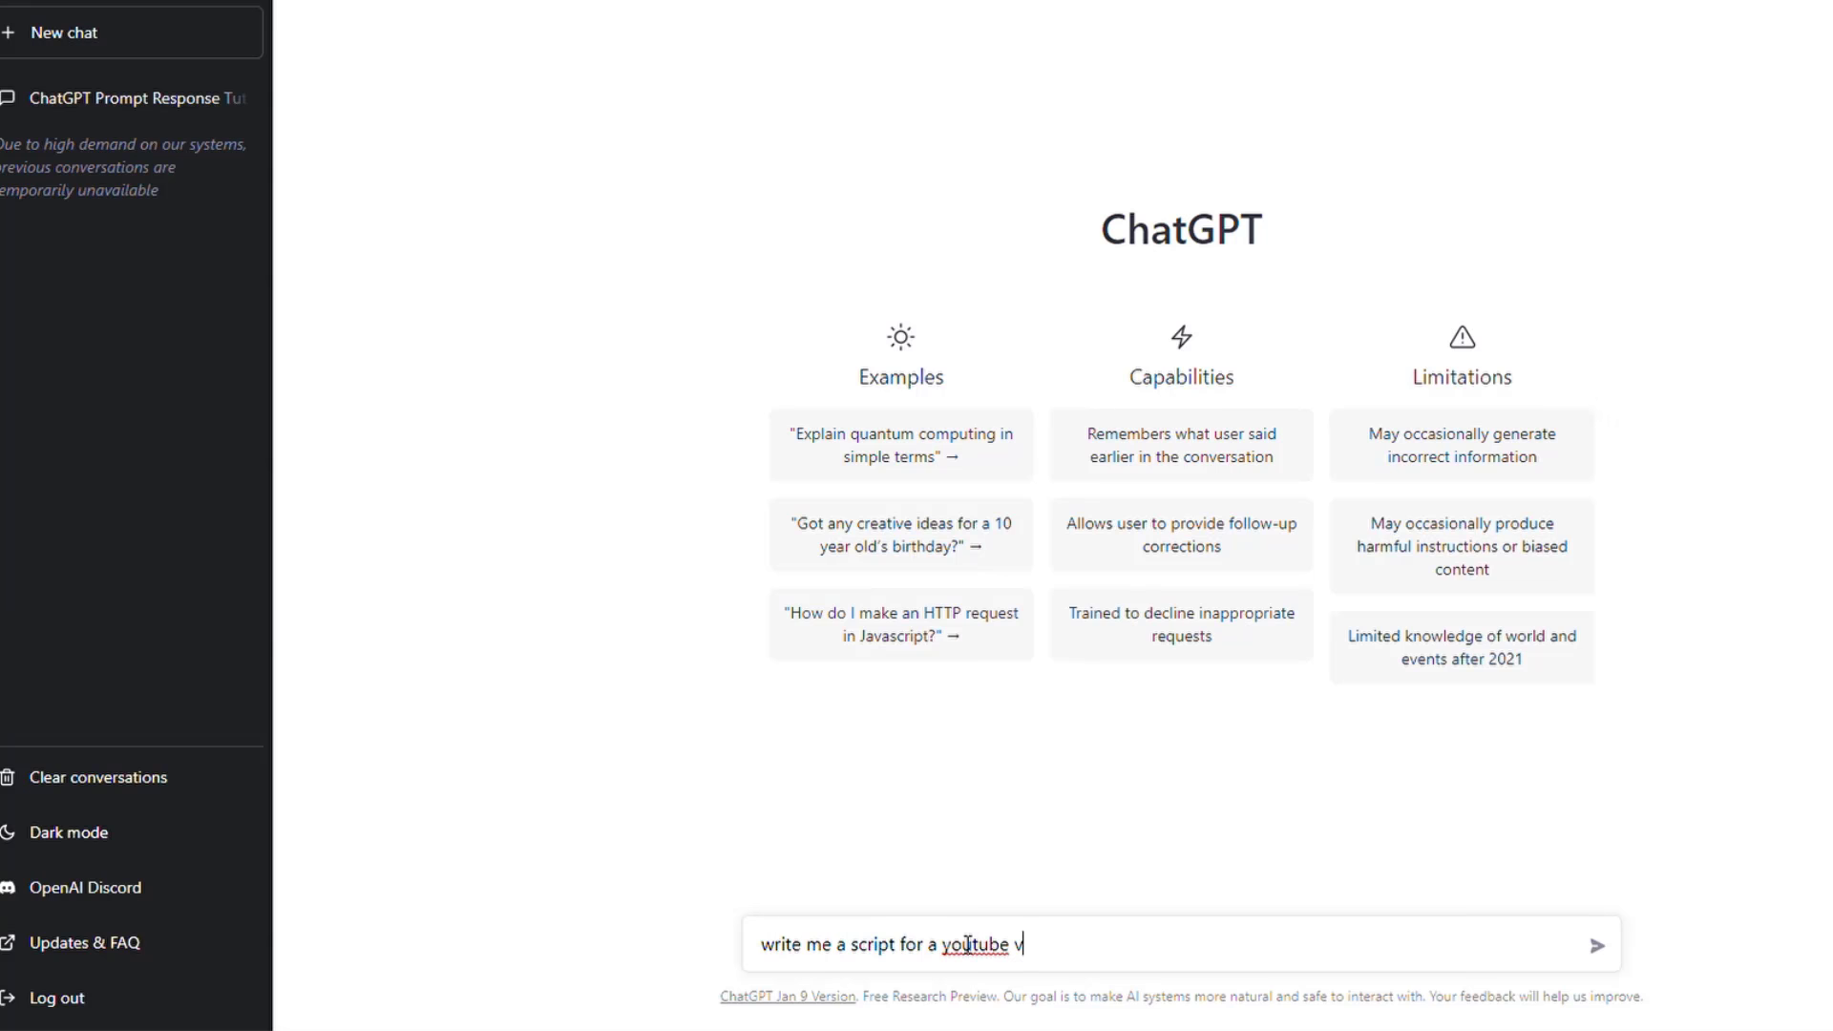
# Finish and submit the ChatGPT prompt "write me a script for a youtube video on how to use chat gpt".
pyautogui.write('ideo on how to use chat gpt')
pyautogui.press('Return')
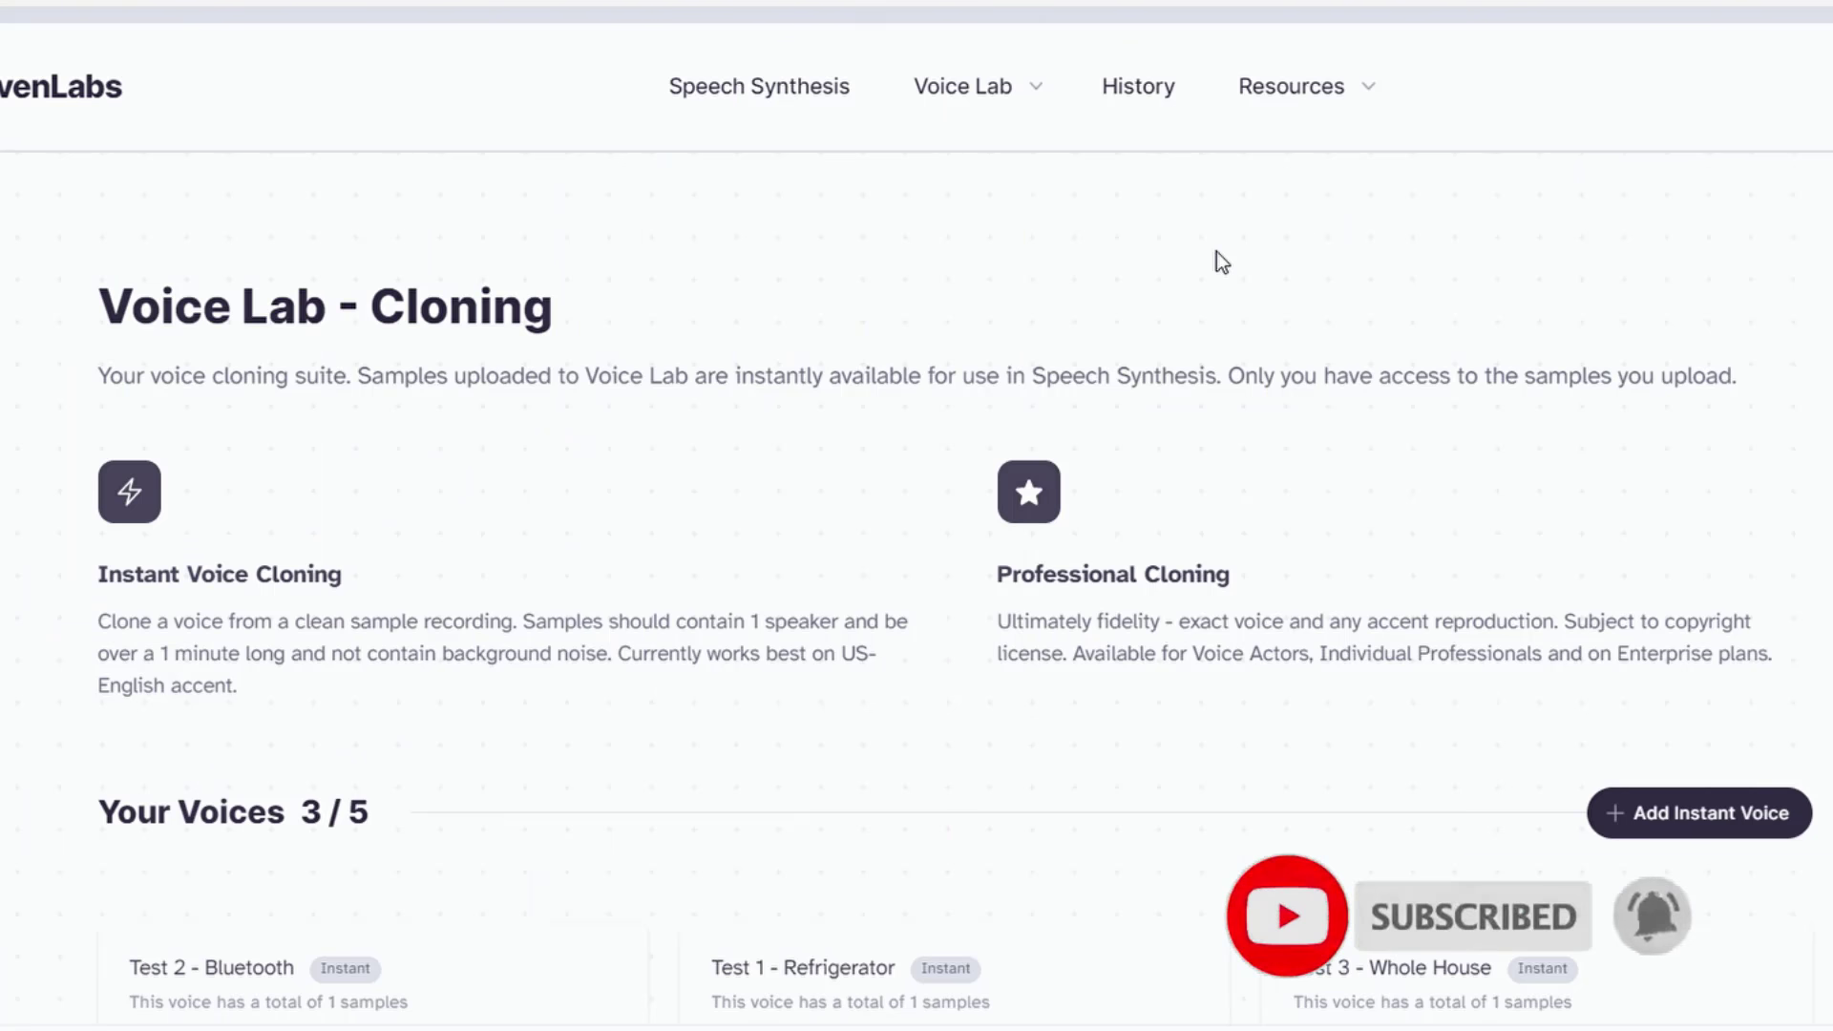
# In ElevenLabs, open the Voice Cloning page and start adding an instant voice.
pyautogui.click(991, 103)
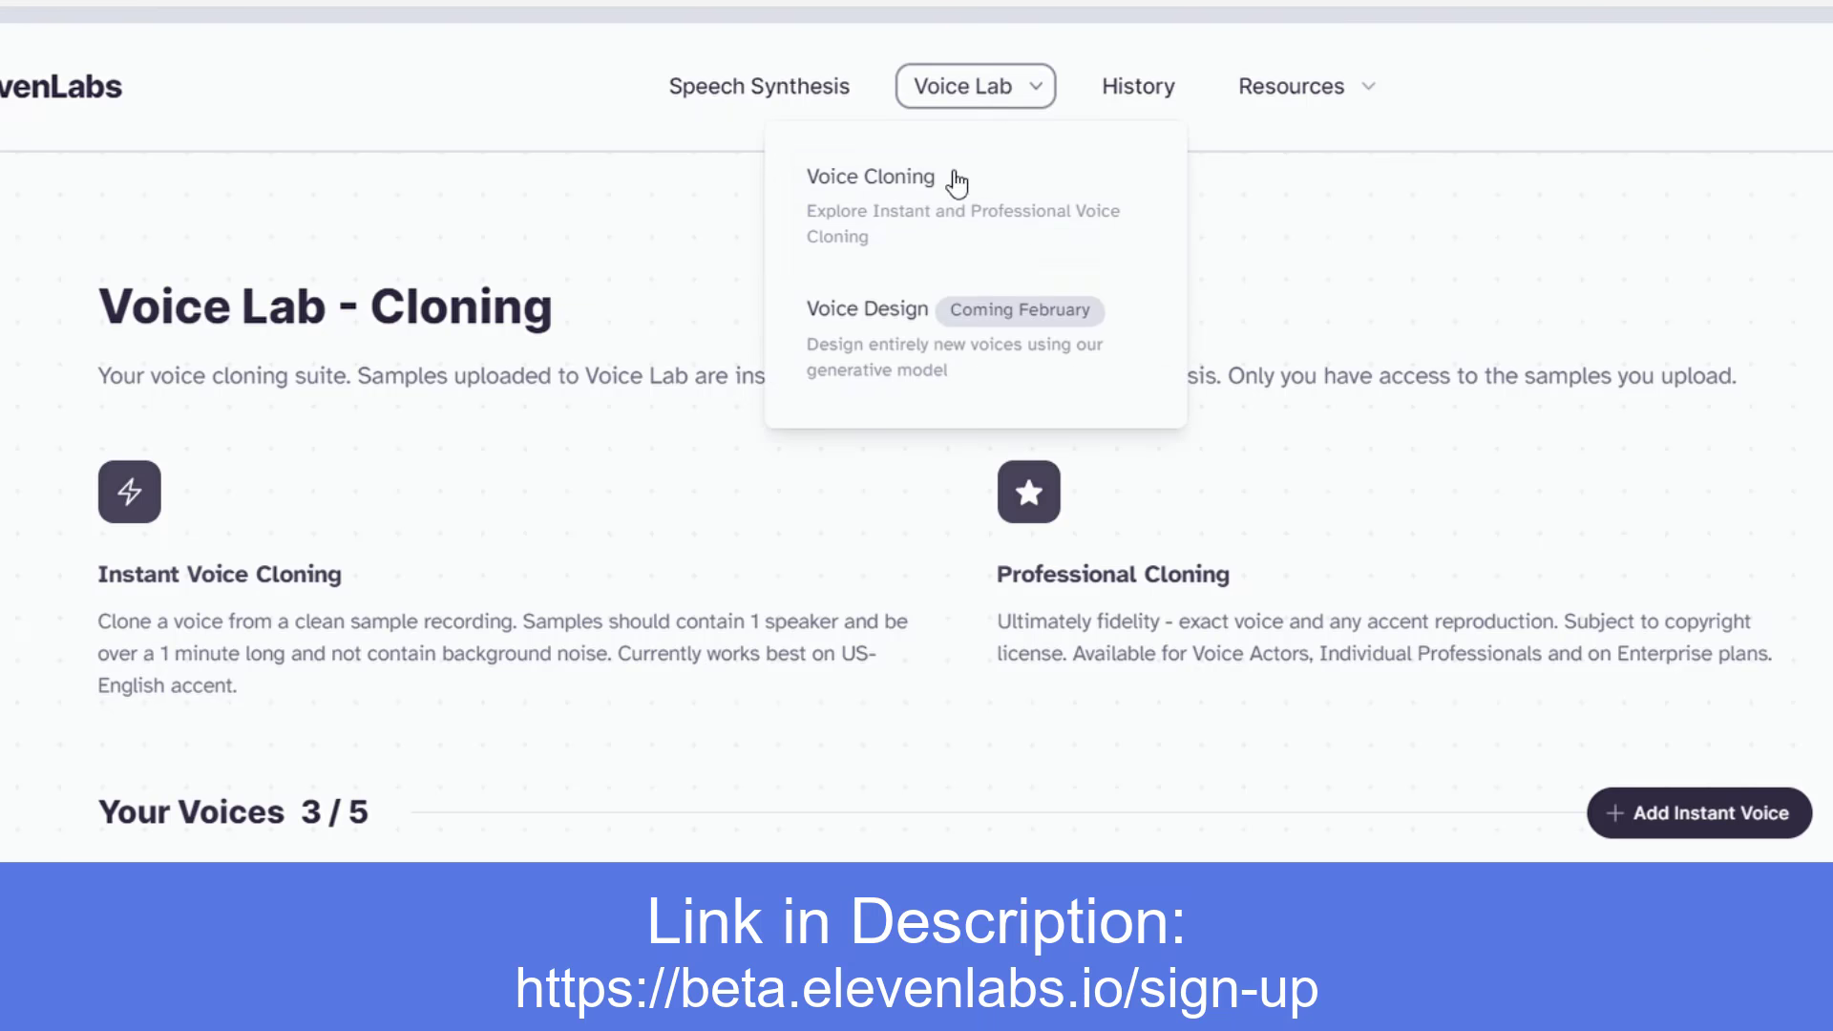
pyautogui.click(924, 196)
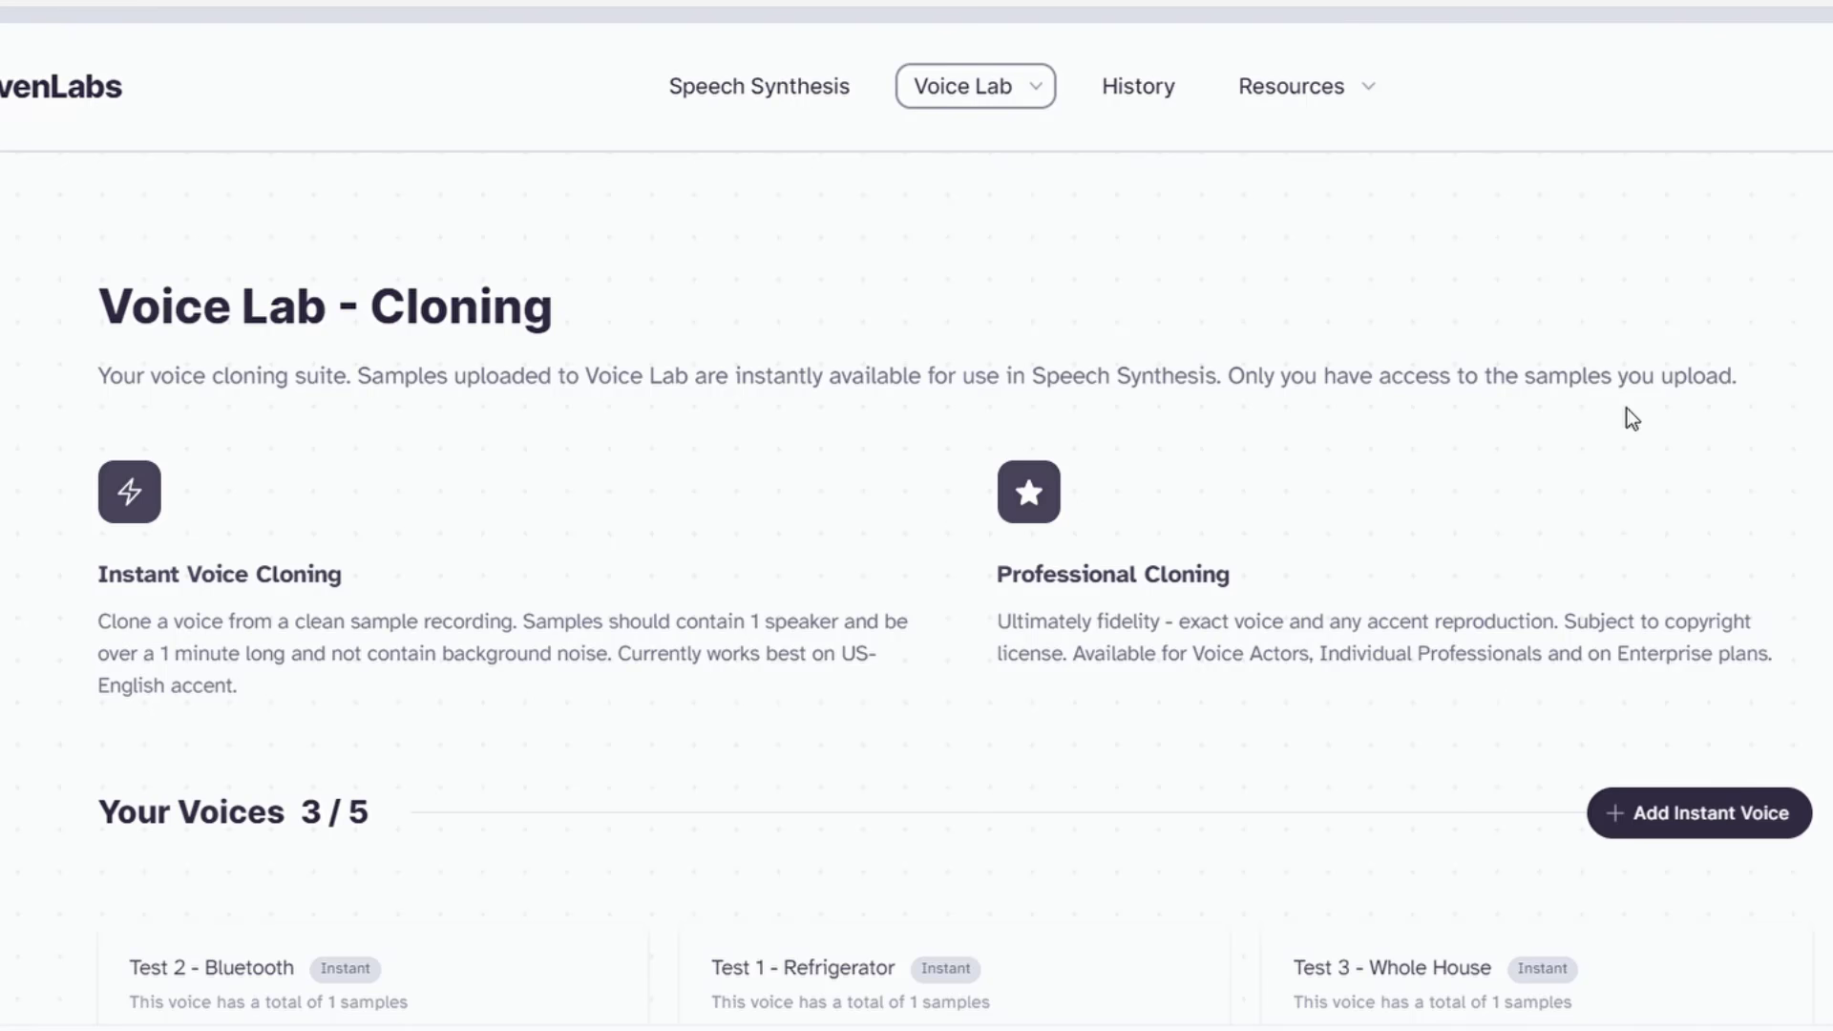
pyautogui.click(1743, 838)
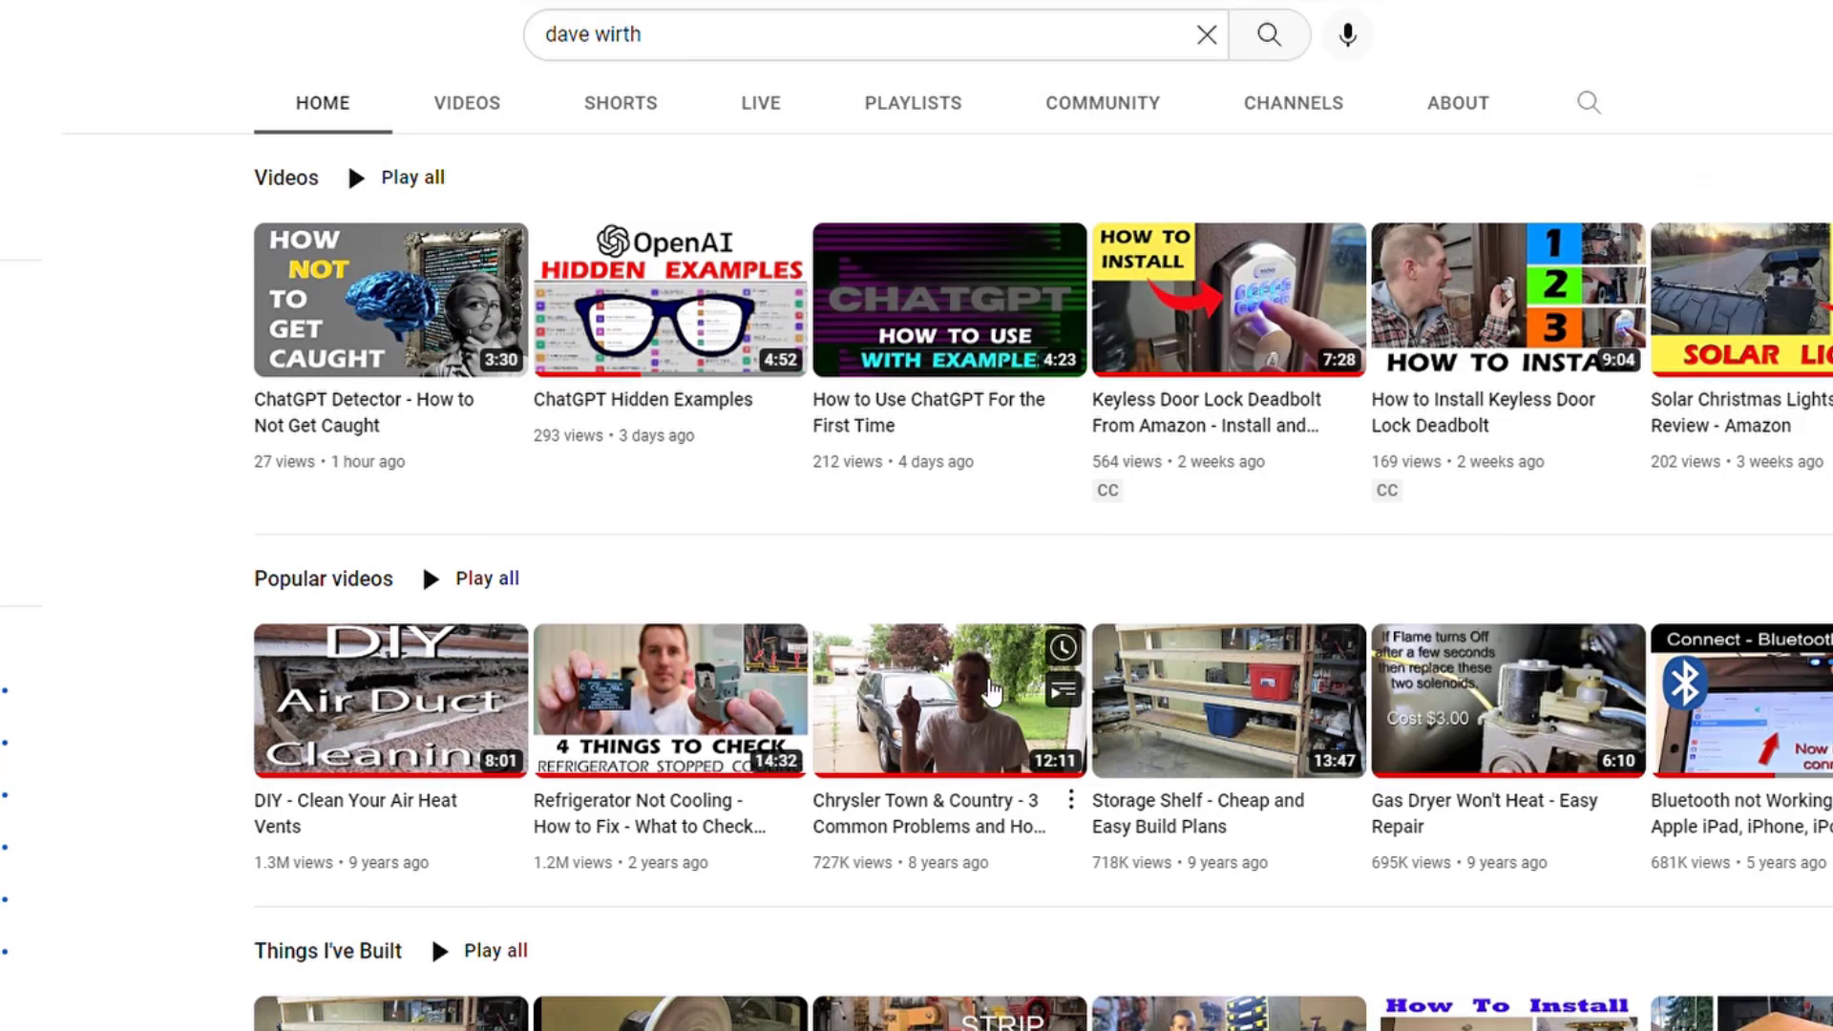
# Use the cloned voice Test 1 - Refrigerator for speech synthesis and expand its voice settings.
pyautogui.moveTo(716, 749)
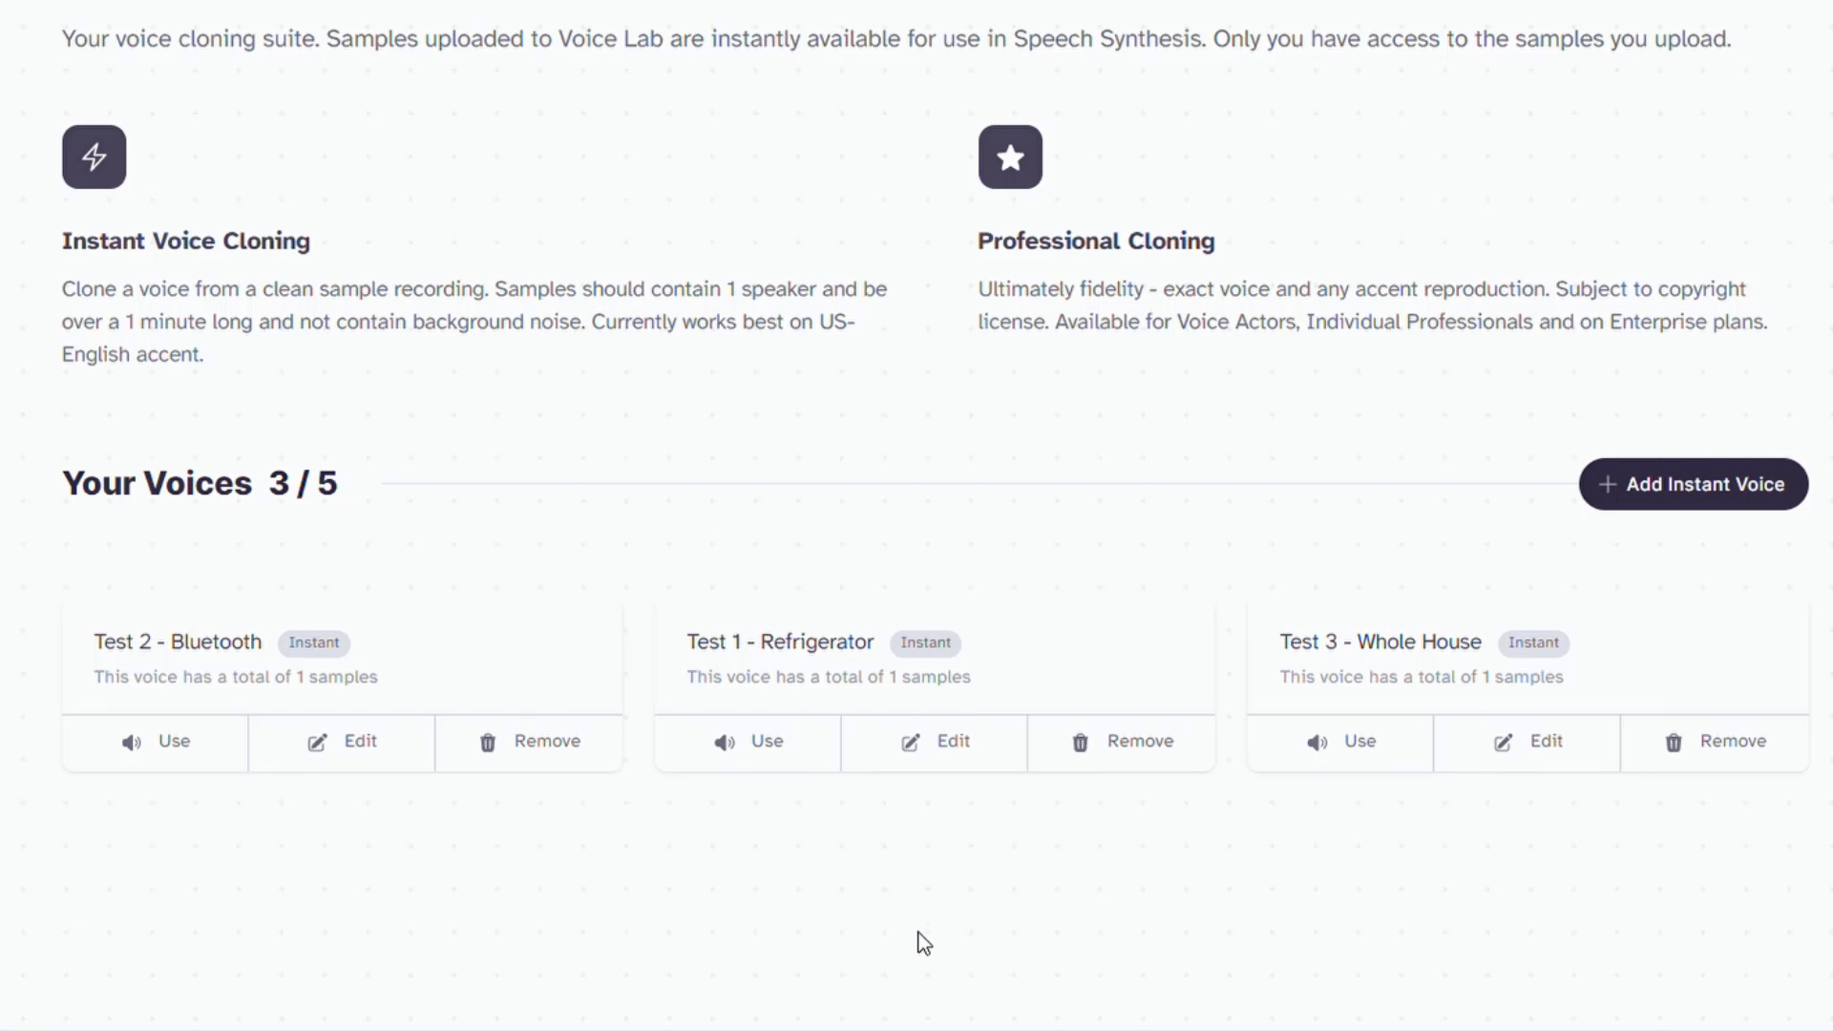
pyautogui.click(768, 742)
pyautogui.scroll(4, 1503, 806)
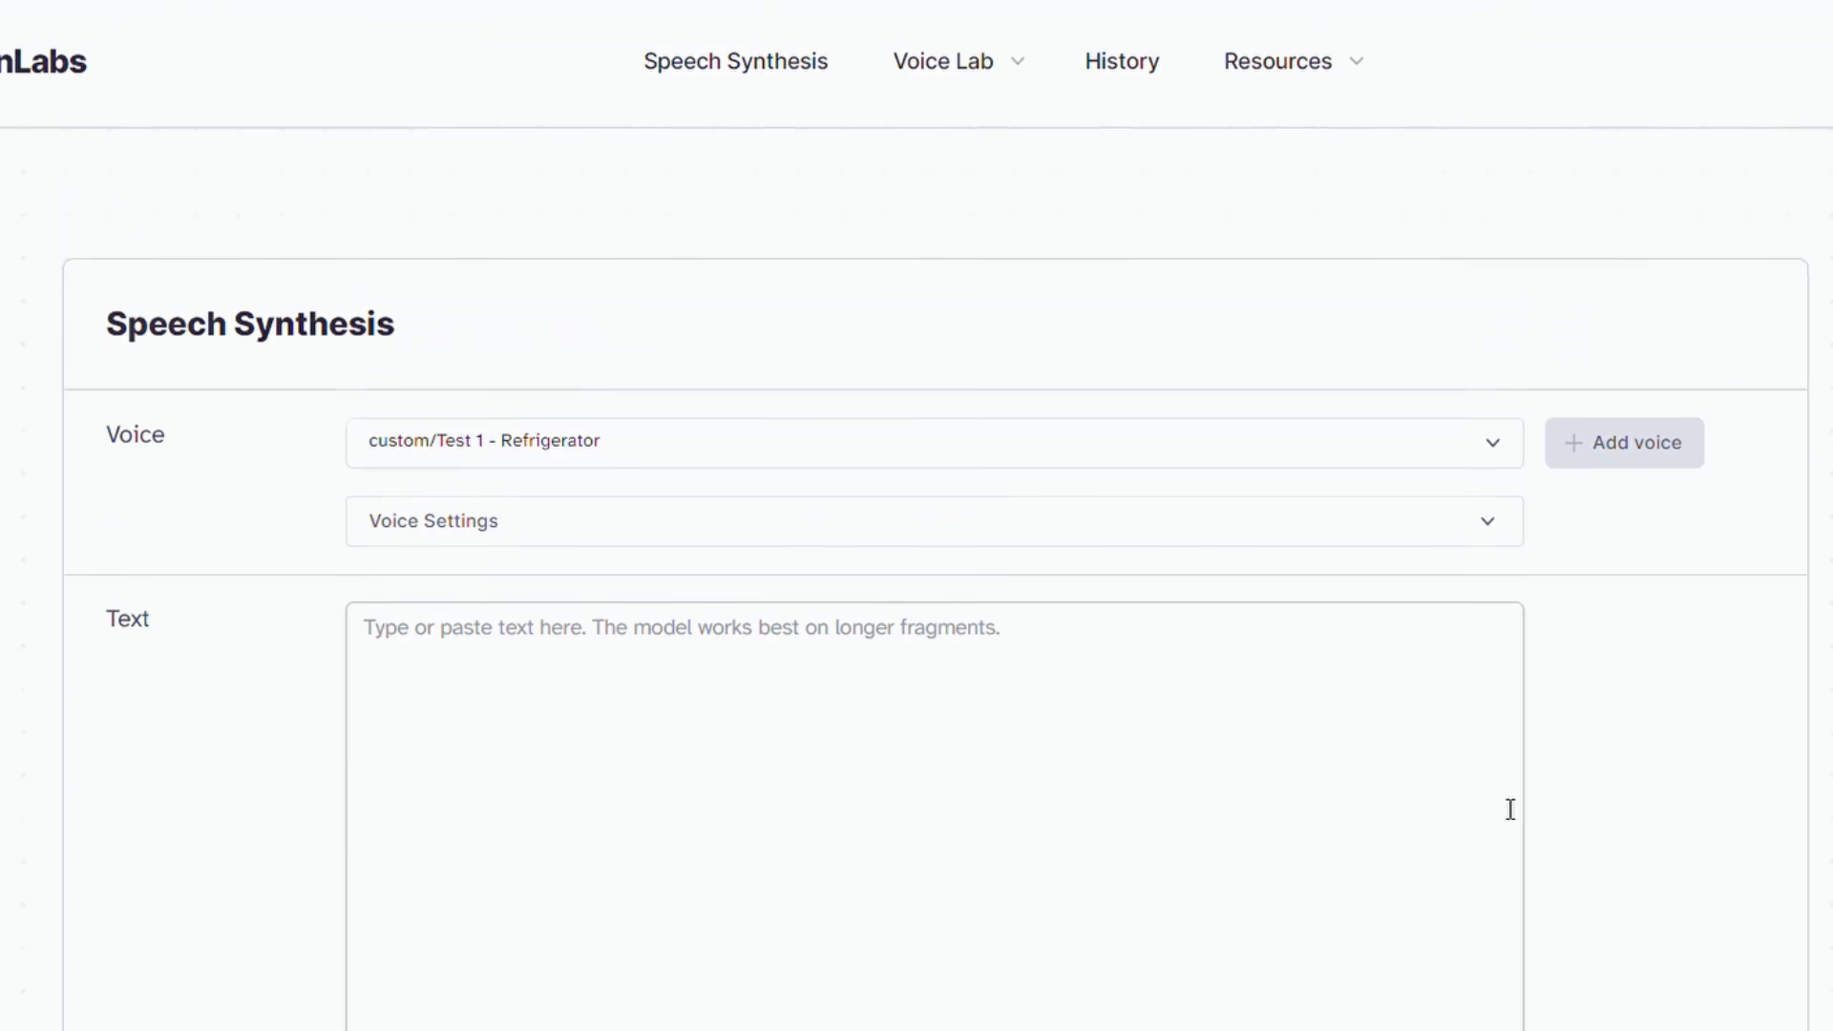
pyautogui.scroll(-1, 1510, 808)
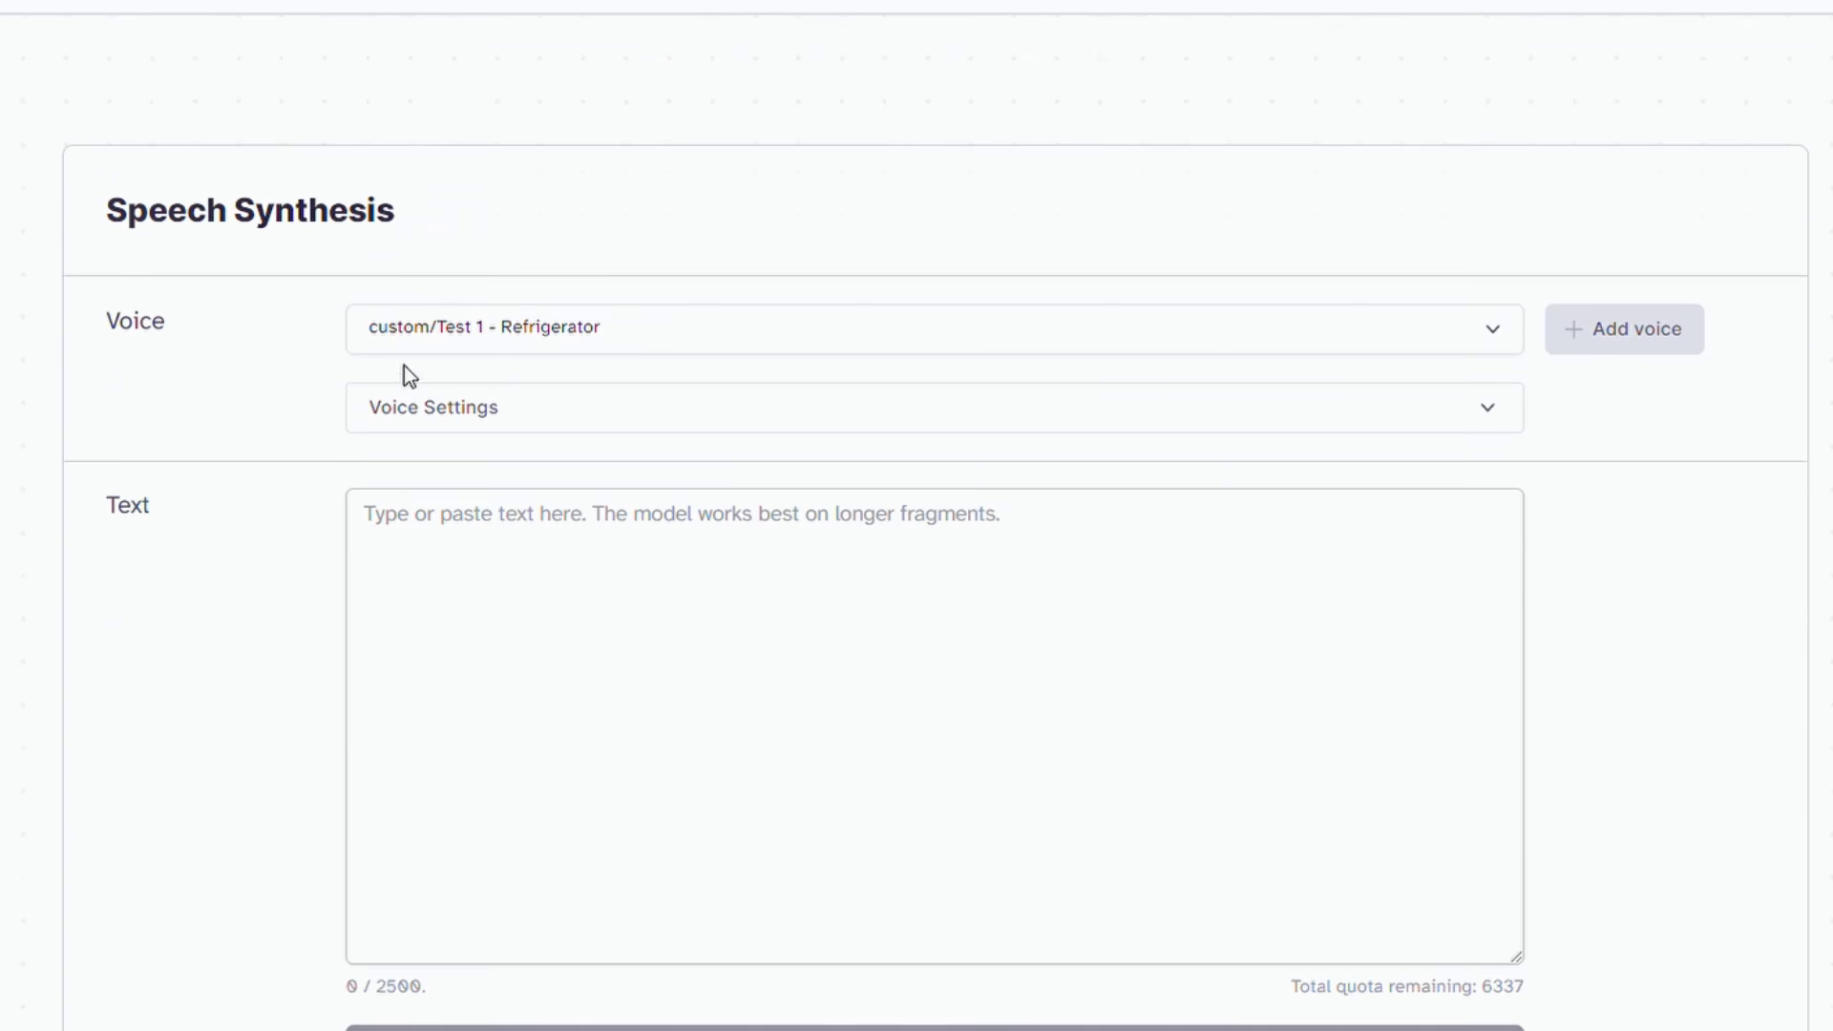
pyautogui.click(575, 344)
pyautogui.click(572, 344)
pyautogui.click(546, 421)
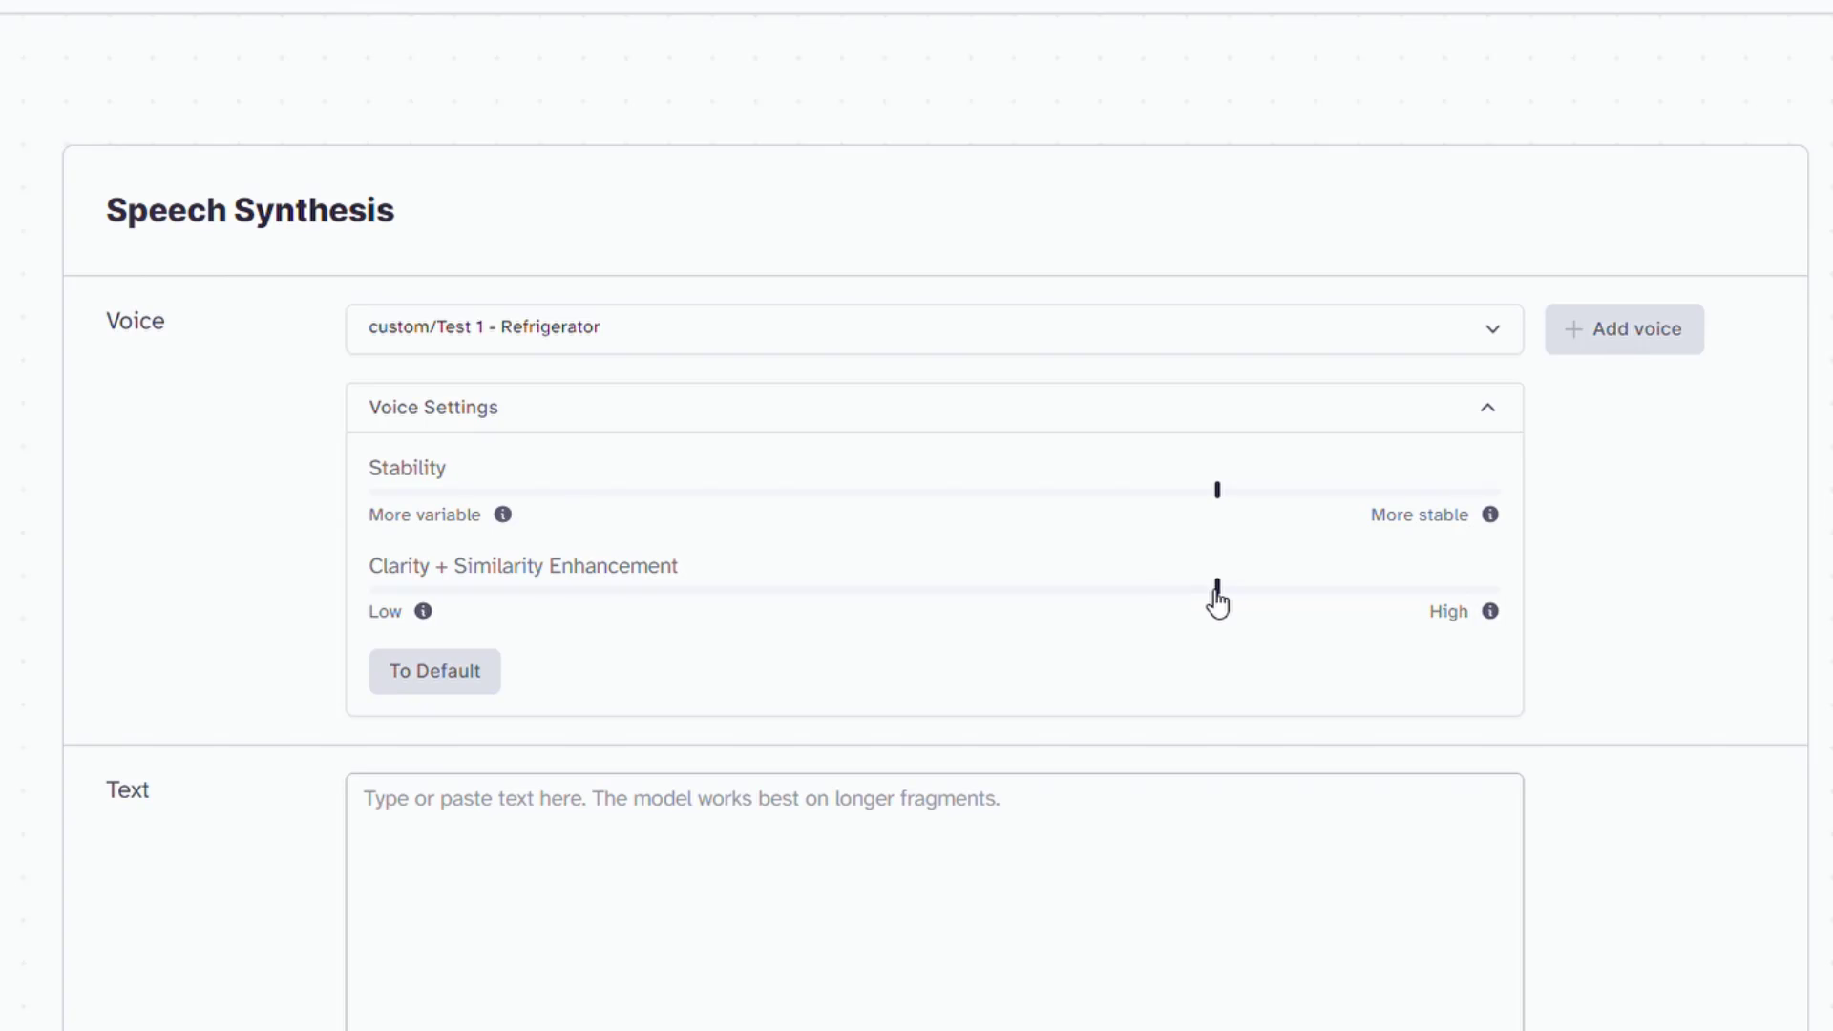
# Enter the speech text "This is a test. This is a test of the new AI software that clones a persons voice.".
pyautogui.scroll(-5, 1035, 597)
pyautogui.click(520, 356)
pyautogui.scroll(2, 519, 356)
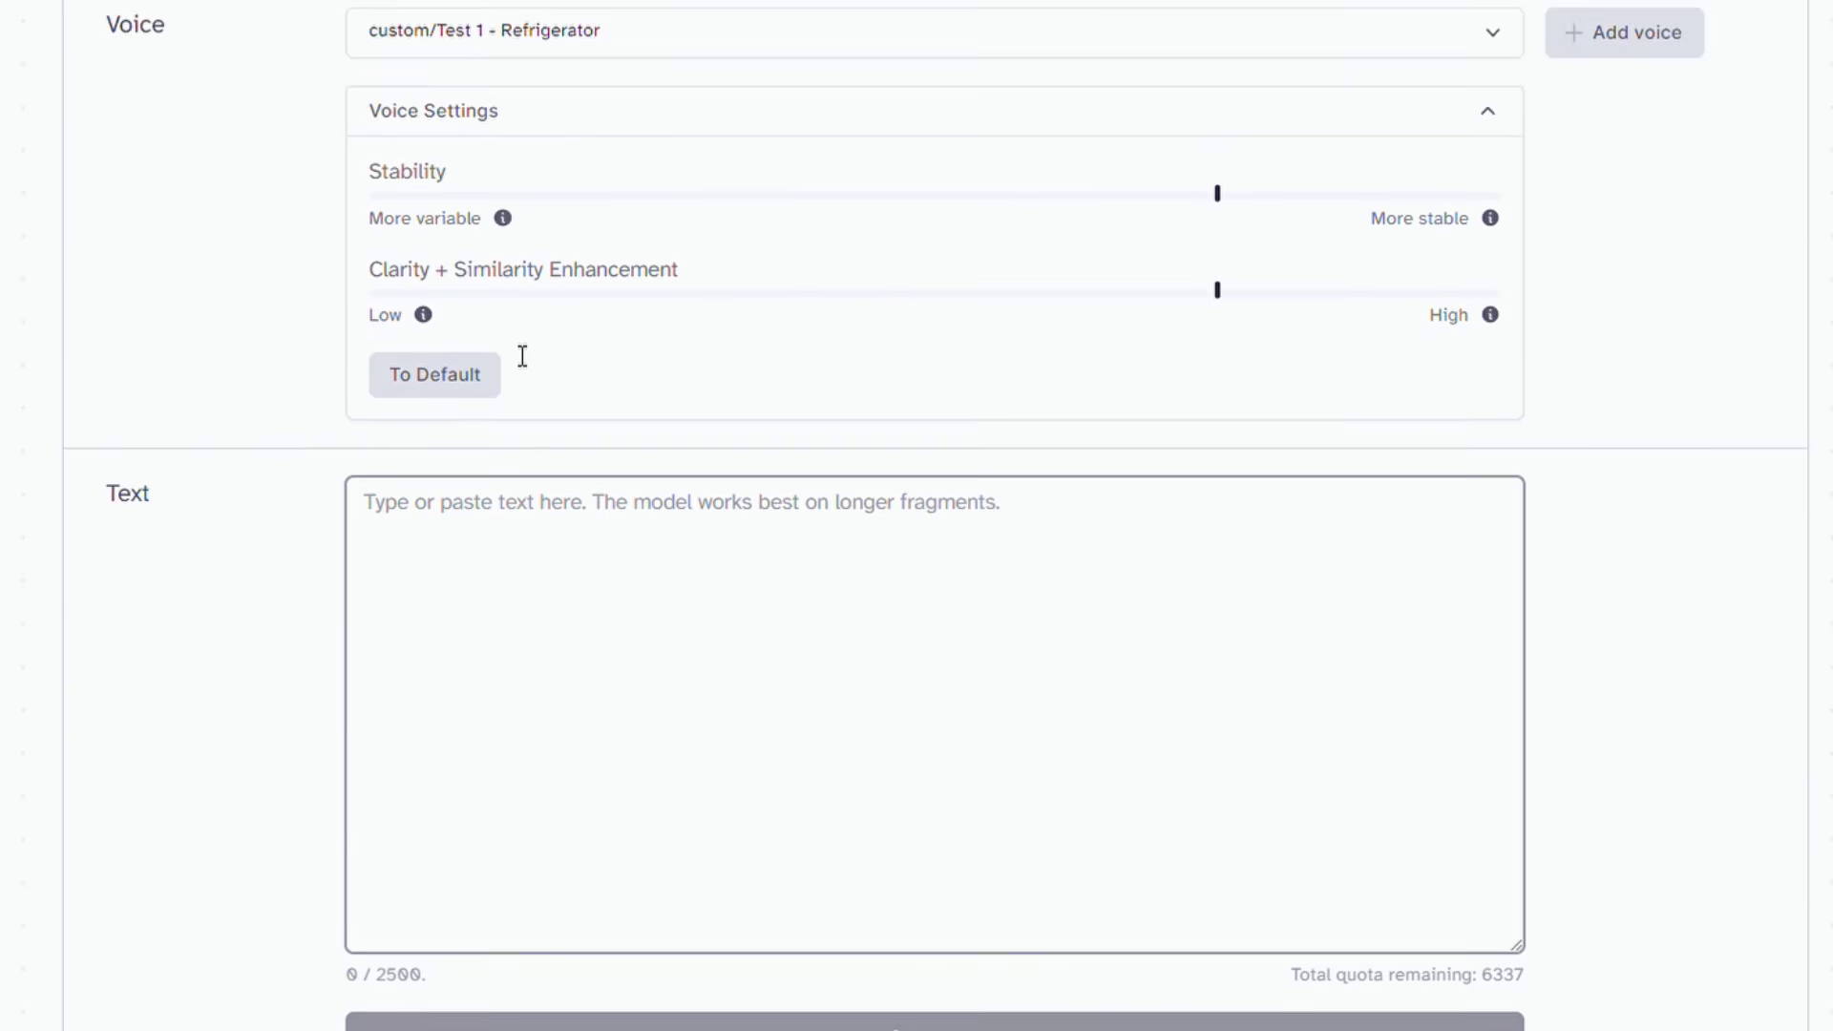
pyautogui.scroll(-1, 523, 398)
pyautogui.scroll(-1, 522, 398)
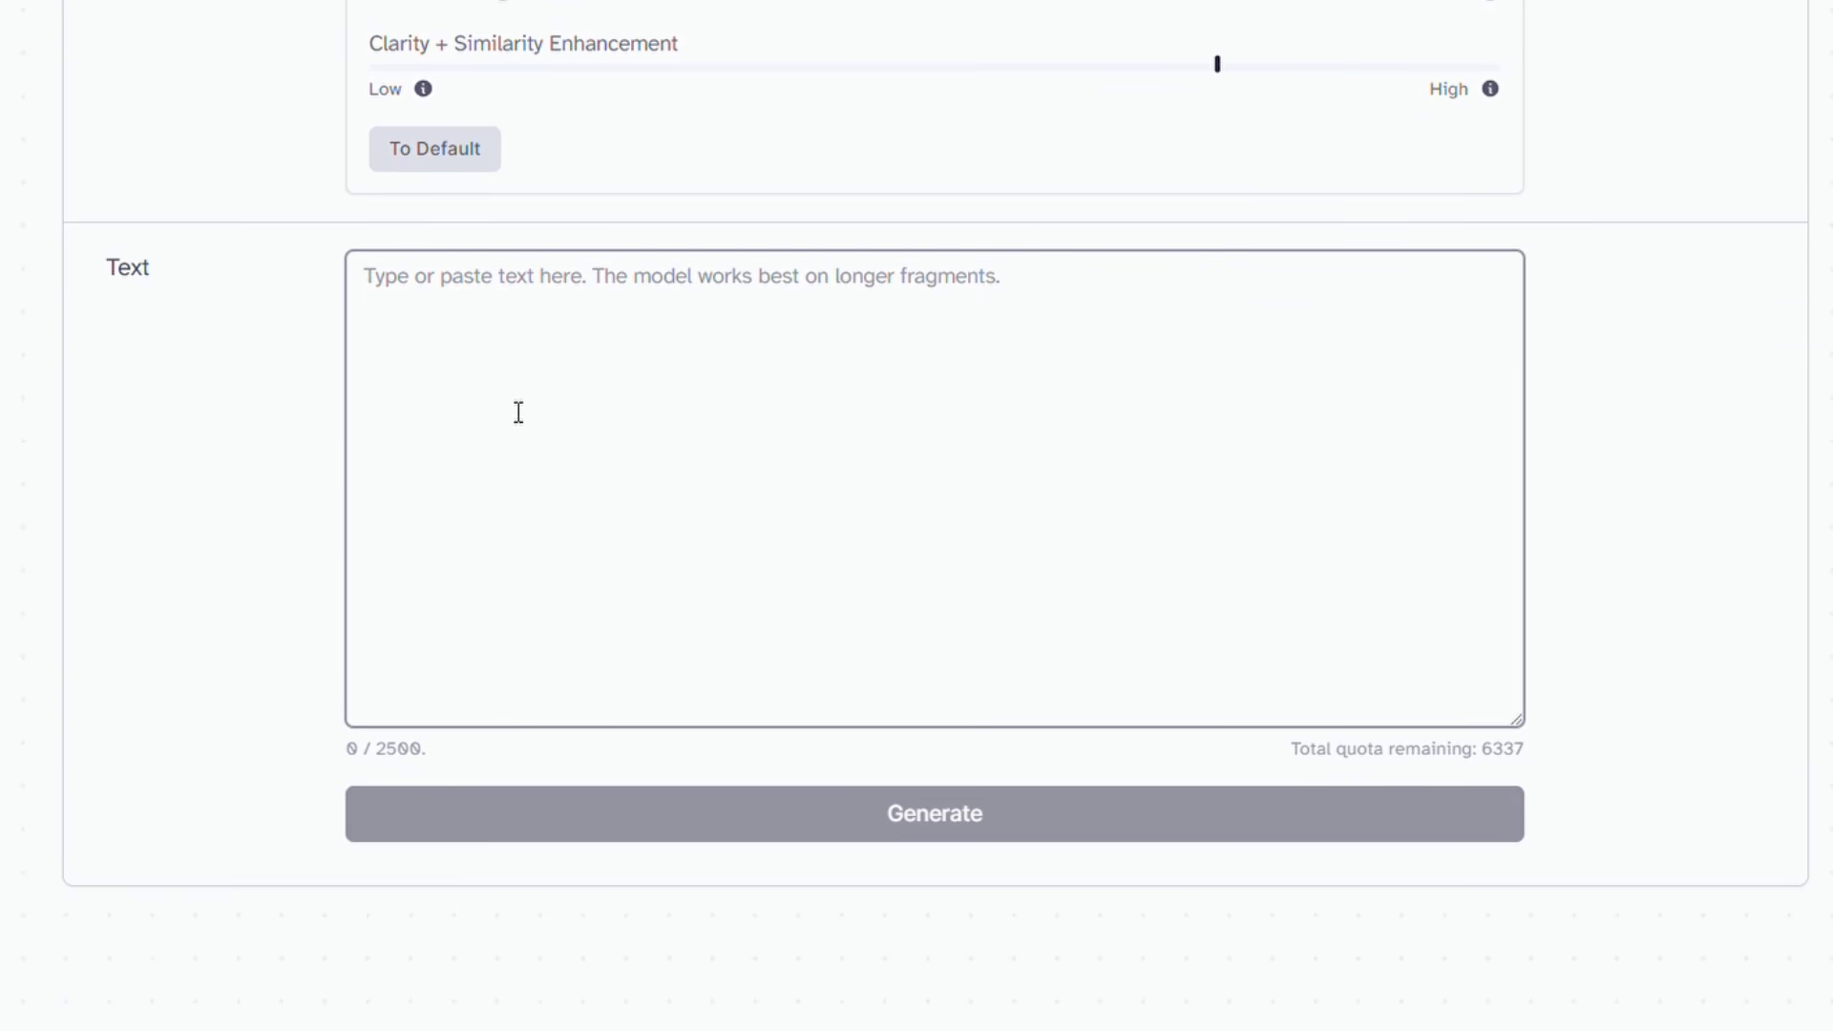
pyautogui.write('This is a test.  This is a test of the new AI software that clones a persons voice.')
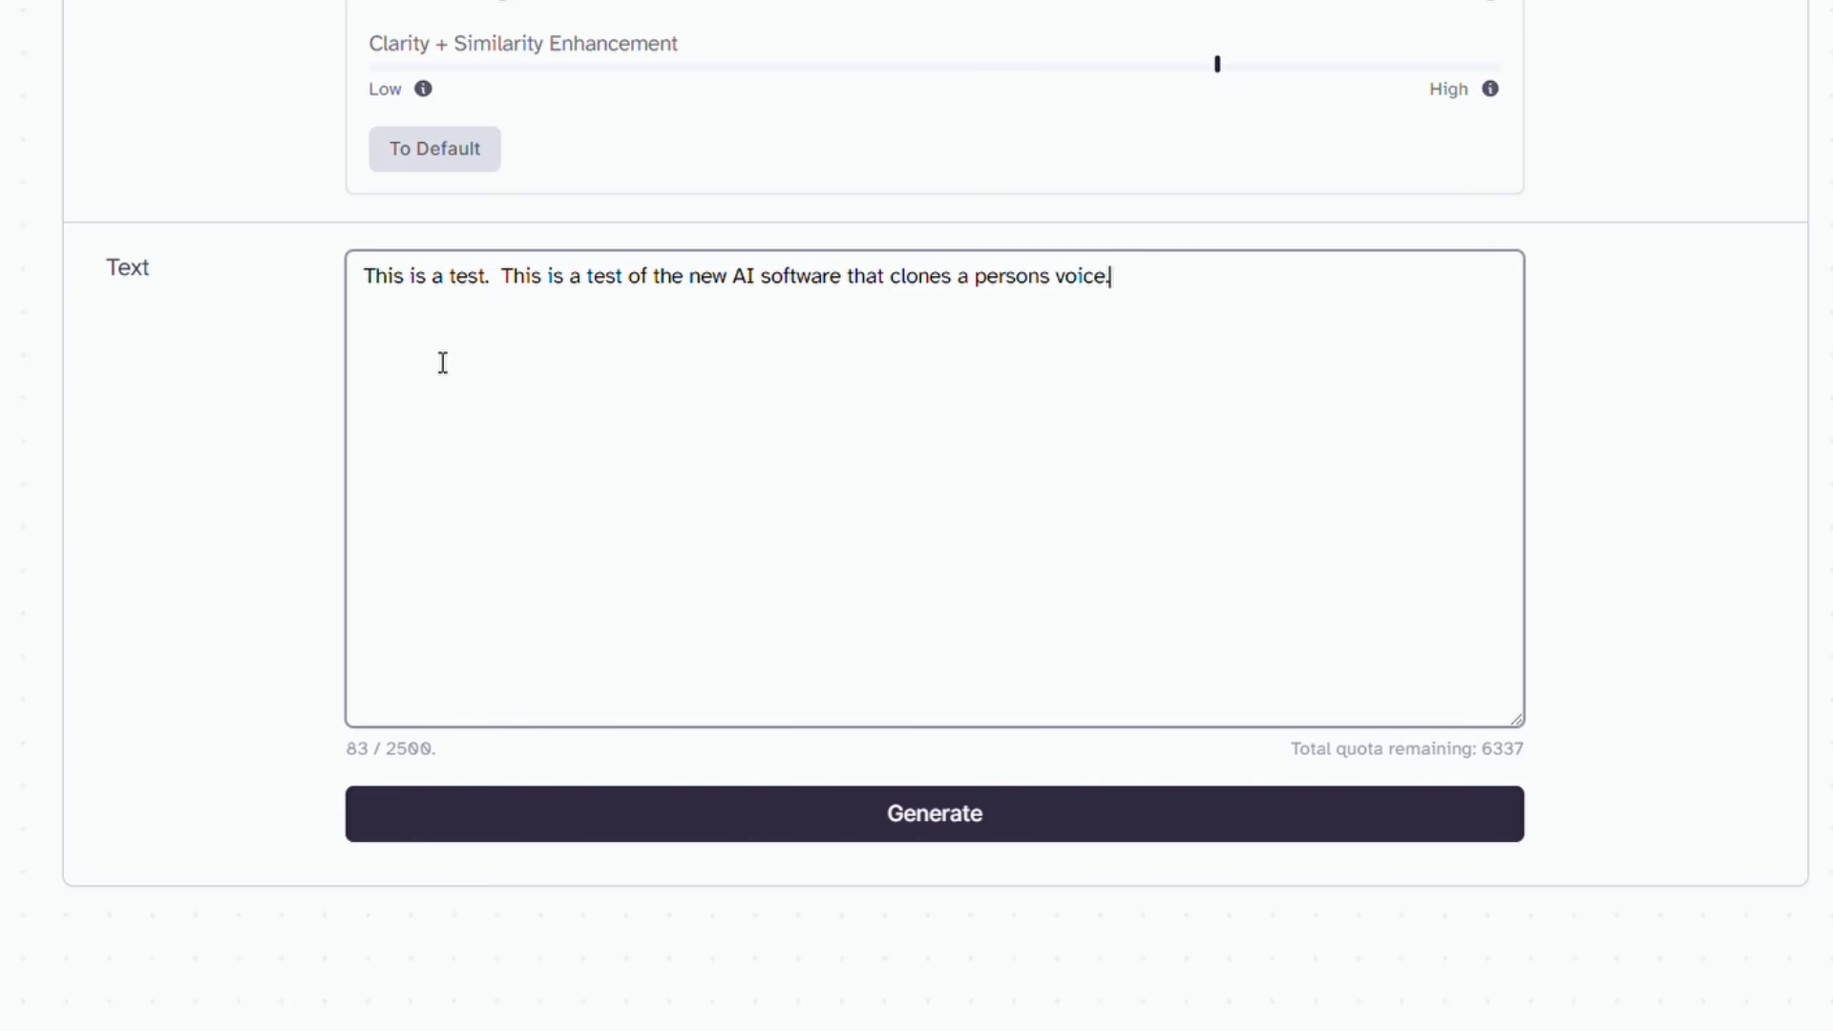
# Generate the test speech with the Test 1 - Refrigerator voice.
pyautogui.scroll(4, 405, 336)
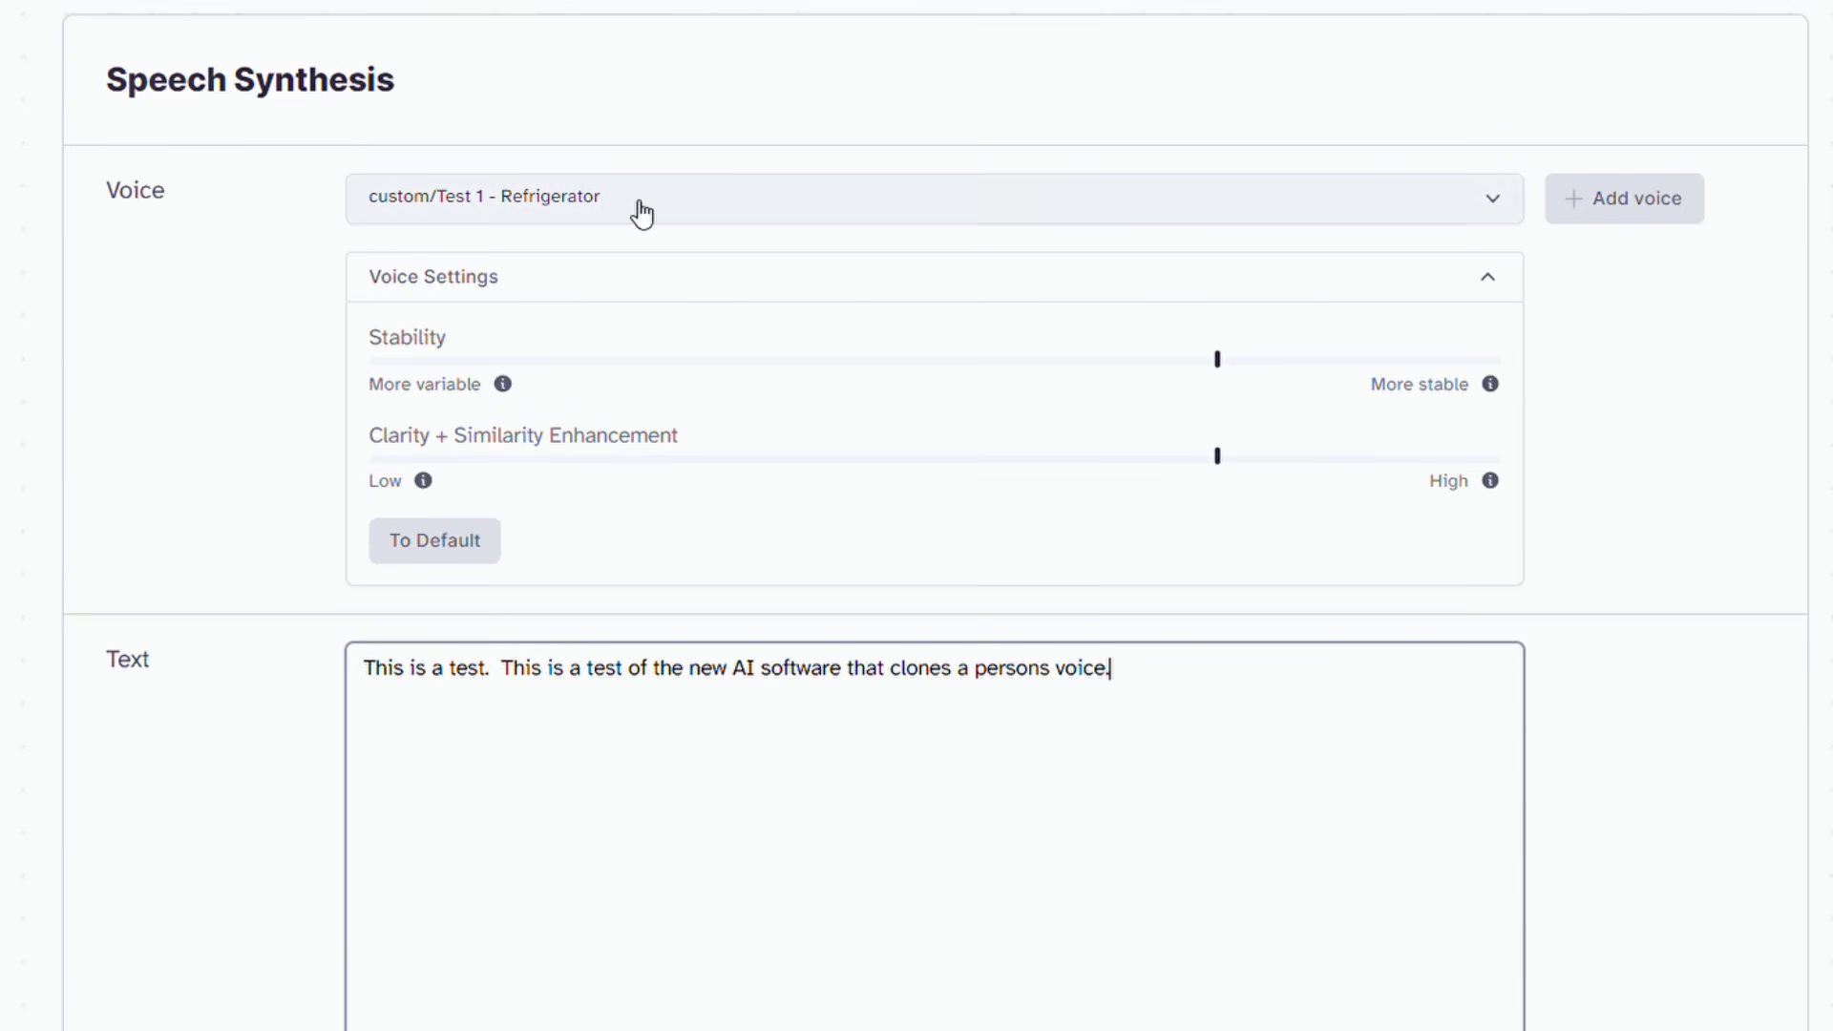
pyautogui.scroll(-5, 363, 621)
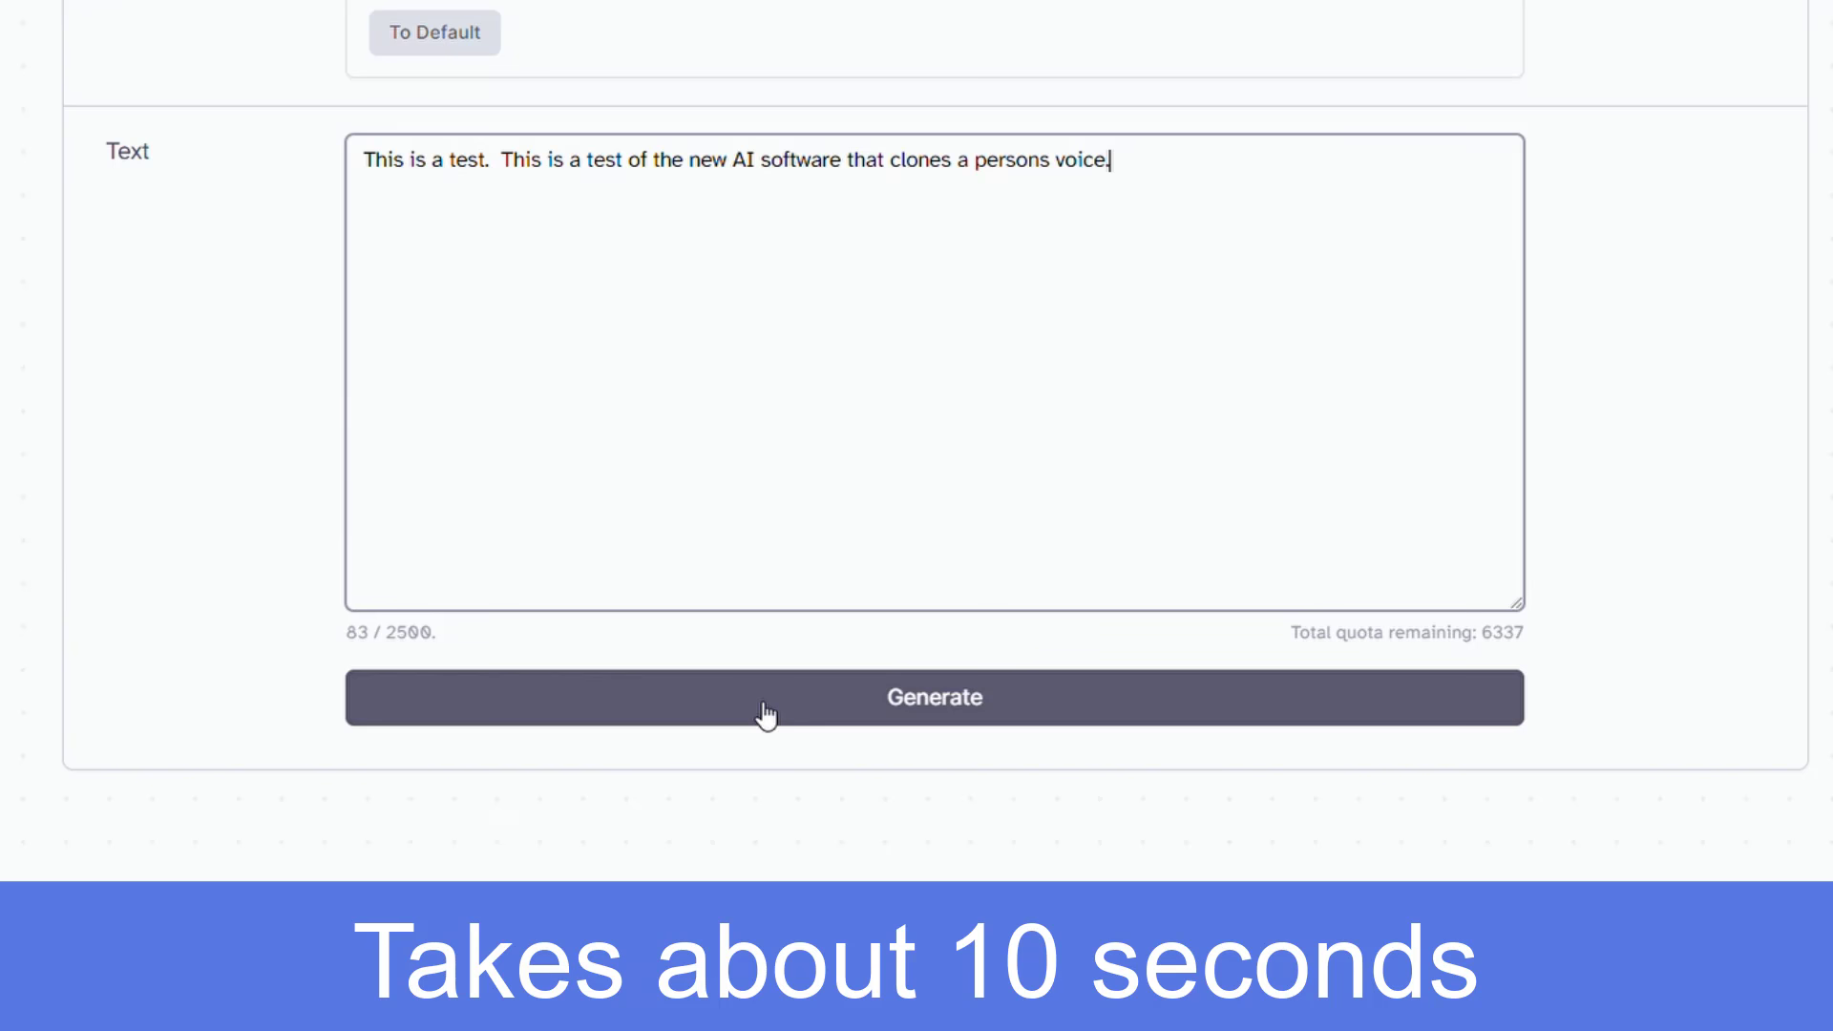
pyautogui.click(765, 714)
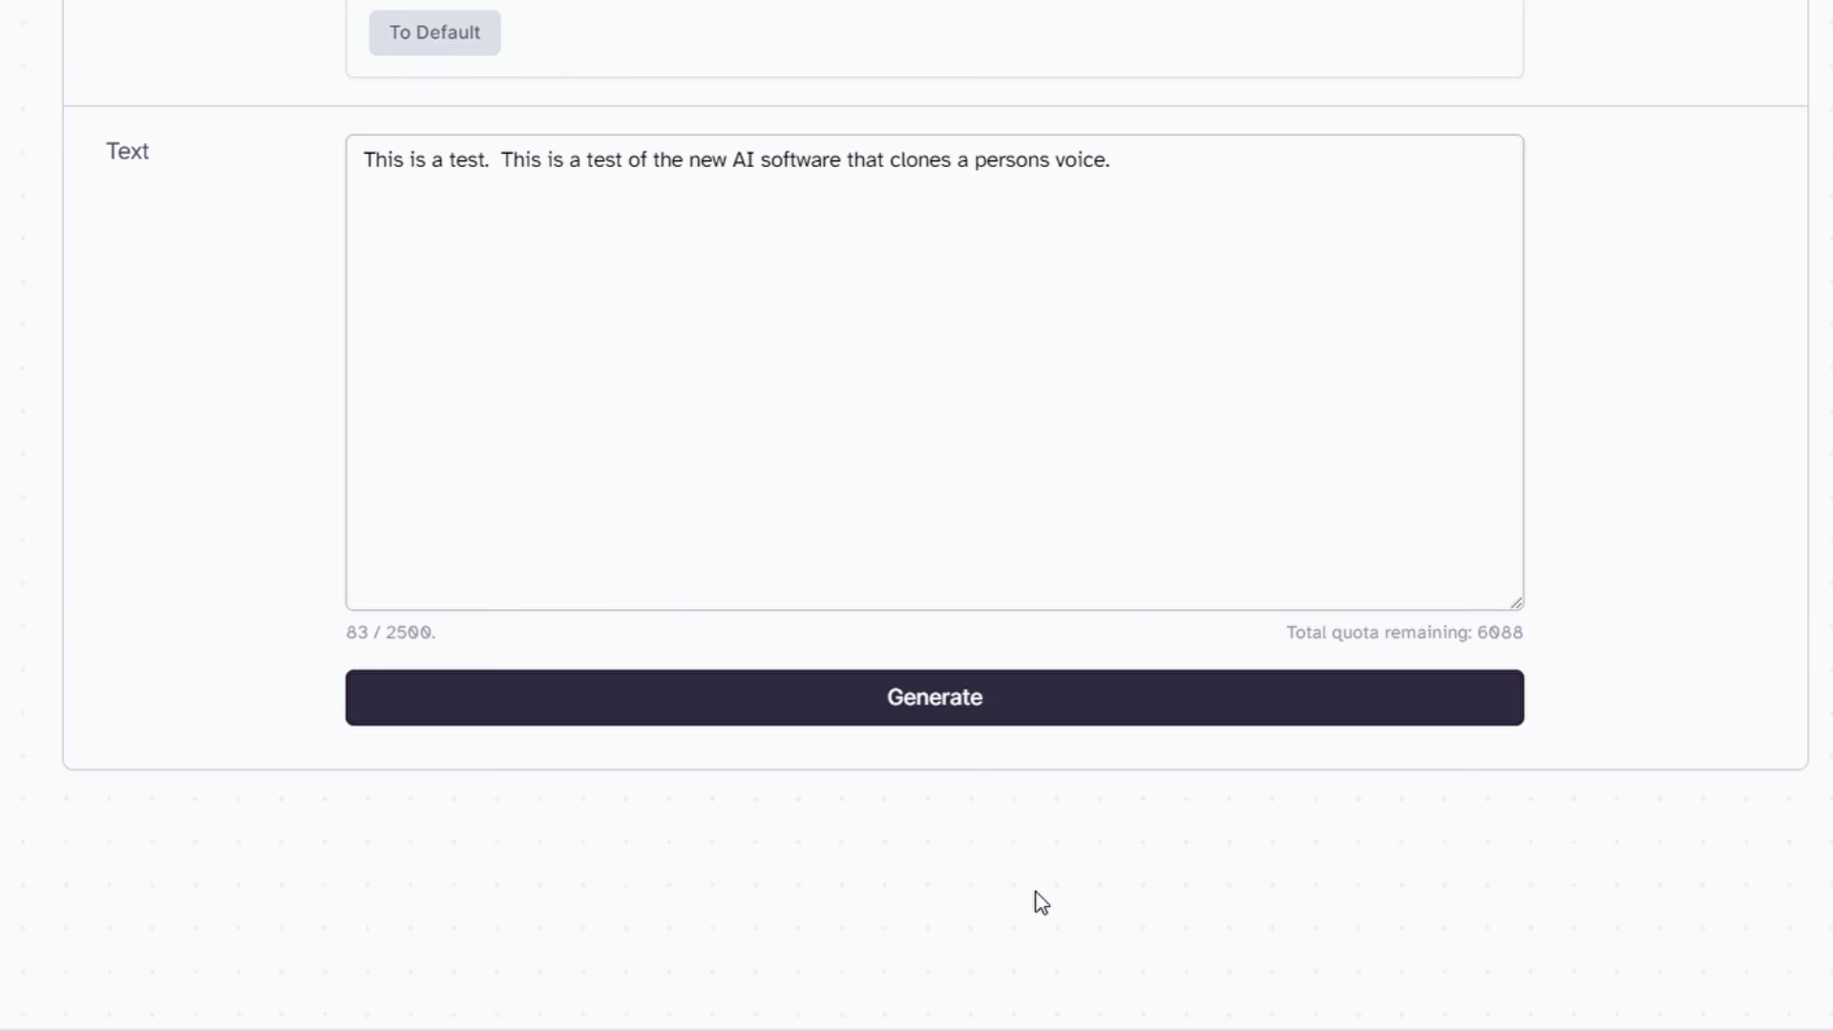
# Switch to the cloned voice Test 2 - Bluetooth and generate the same test text with it.
pyautogui.scroll(8, 970, 920)
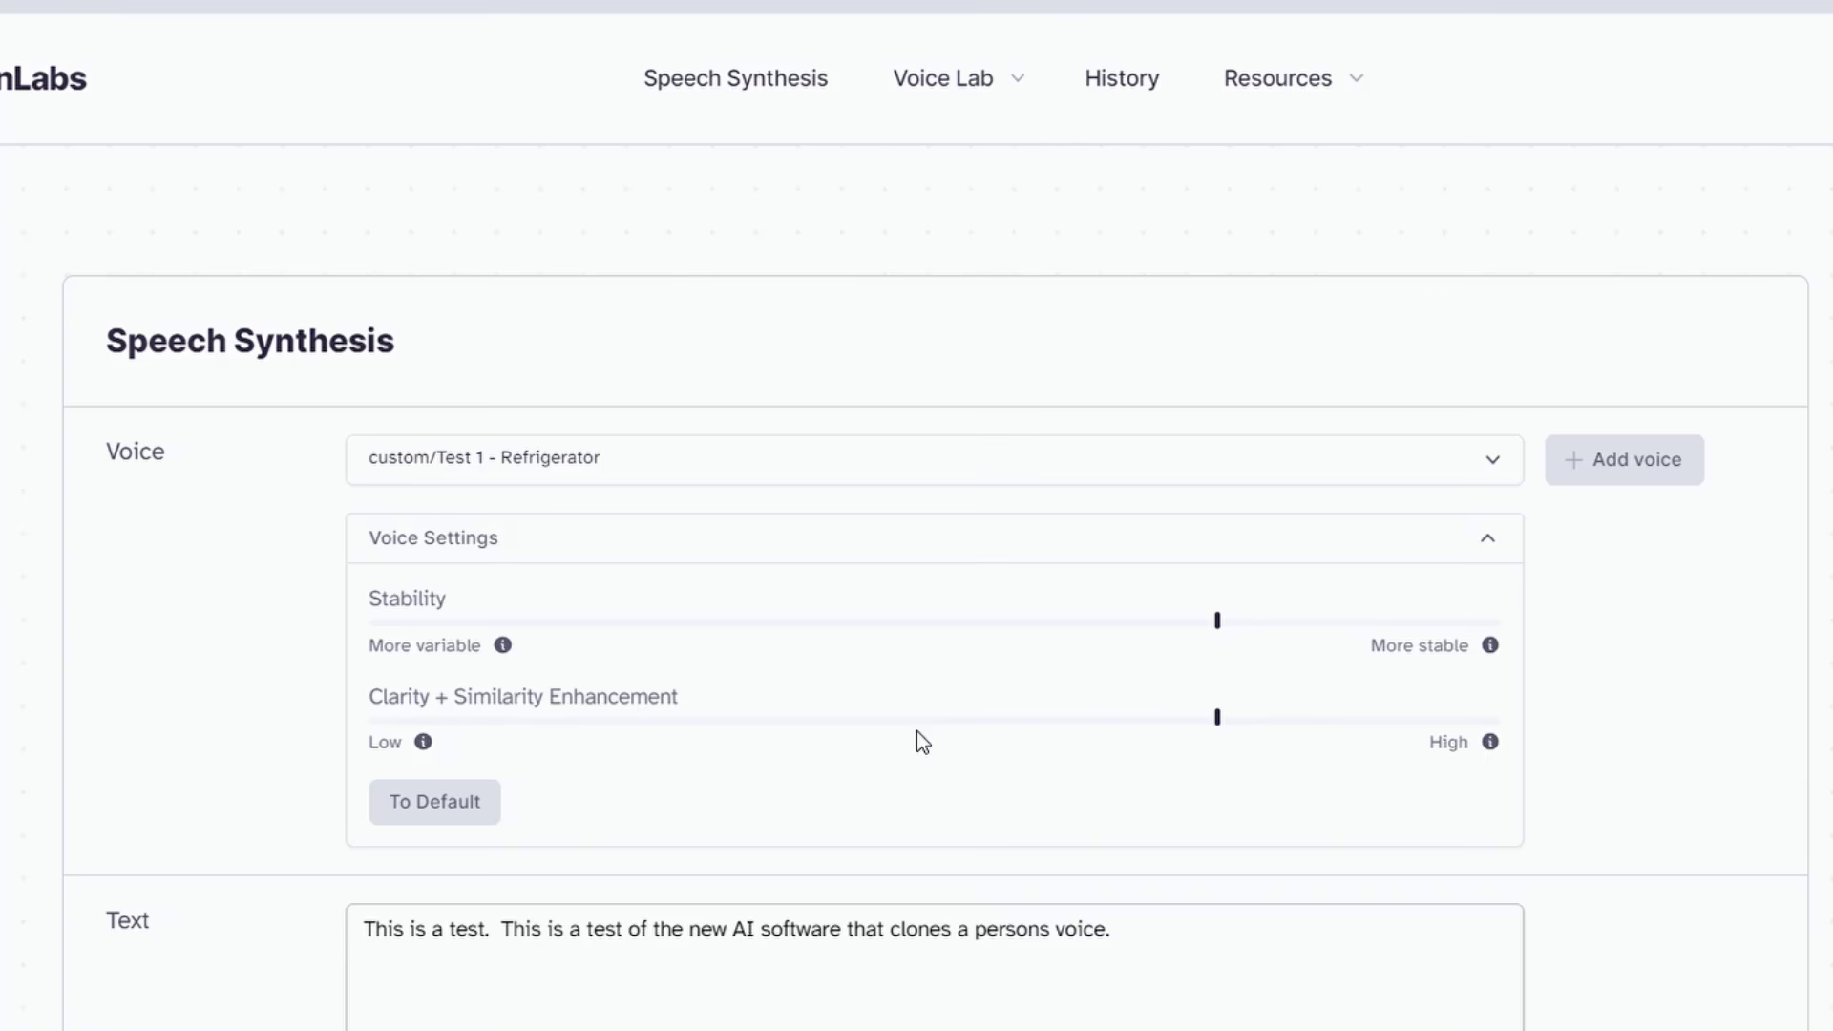
pyautogui.click(1599, 455)
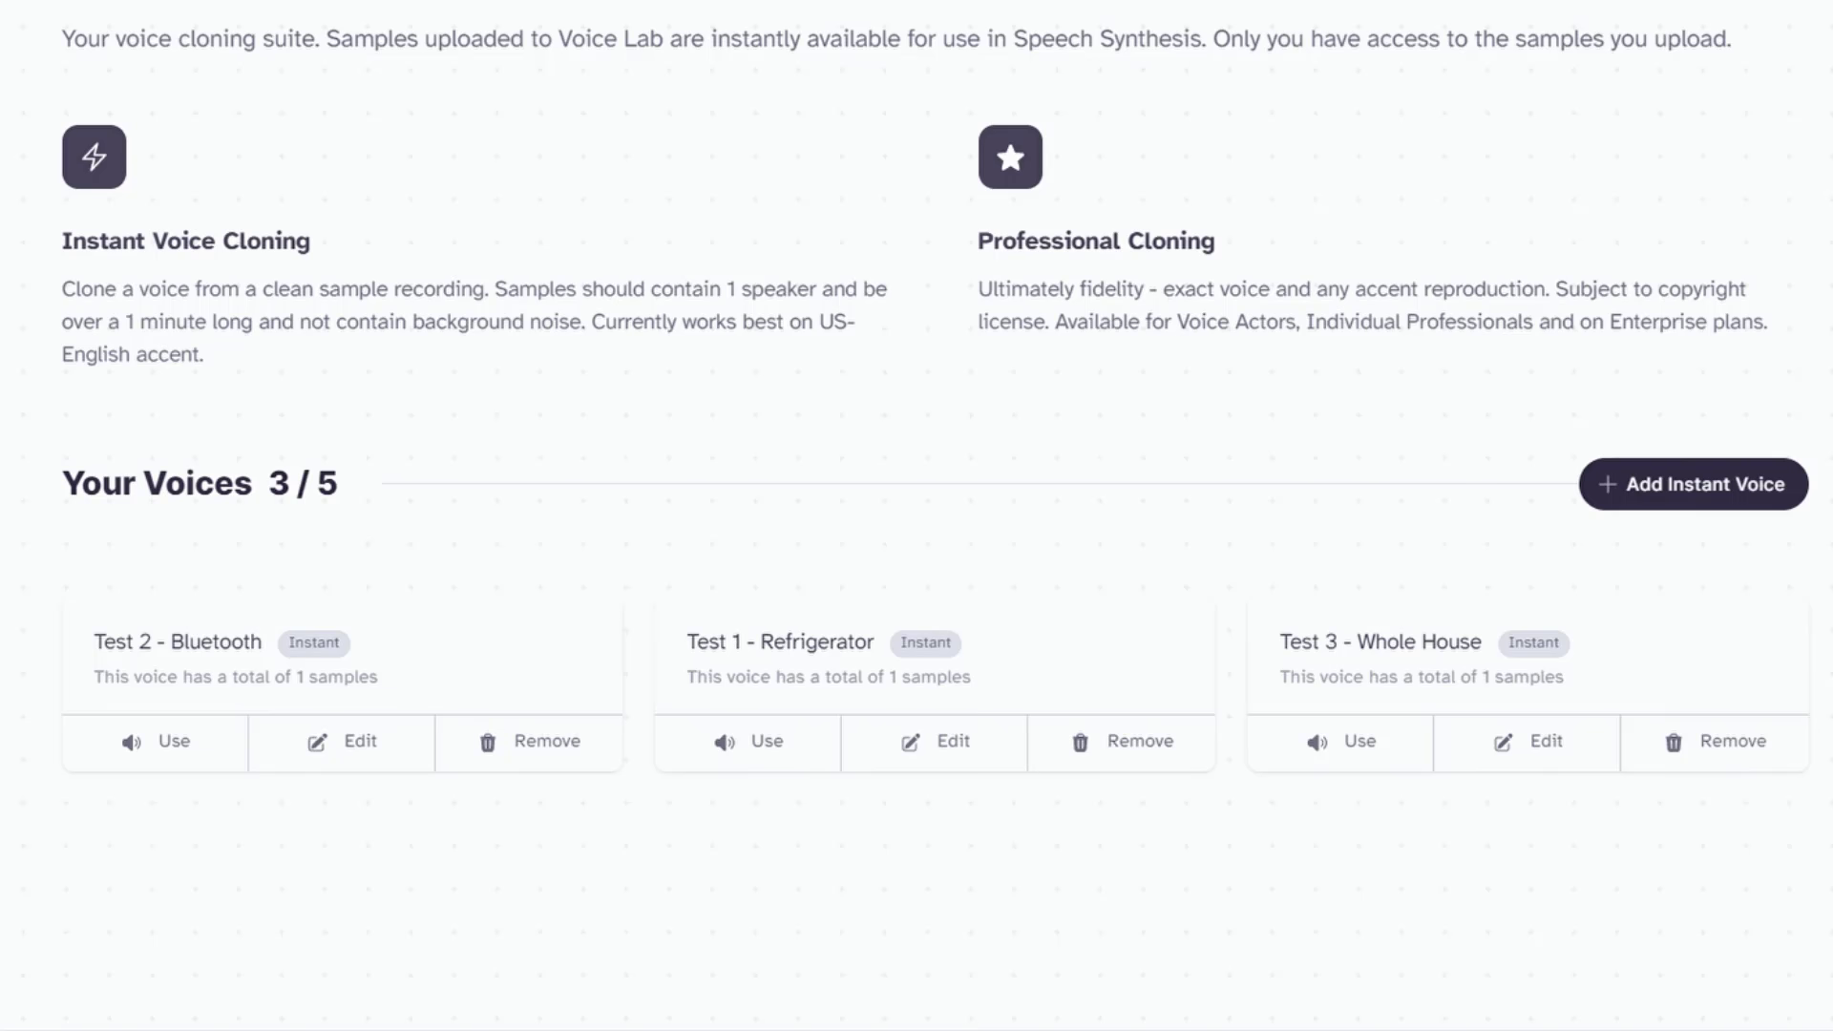
pyautogui.click(179, 743)
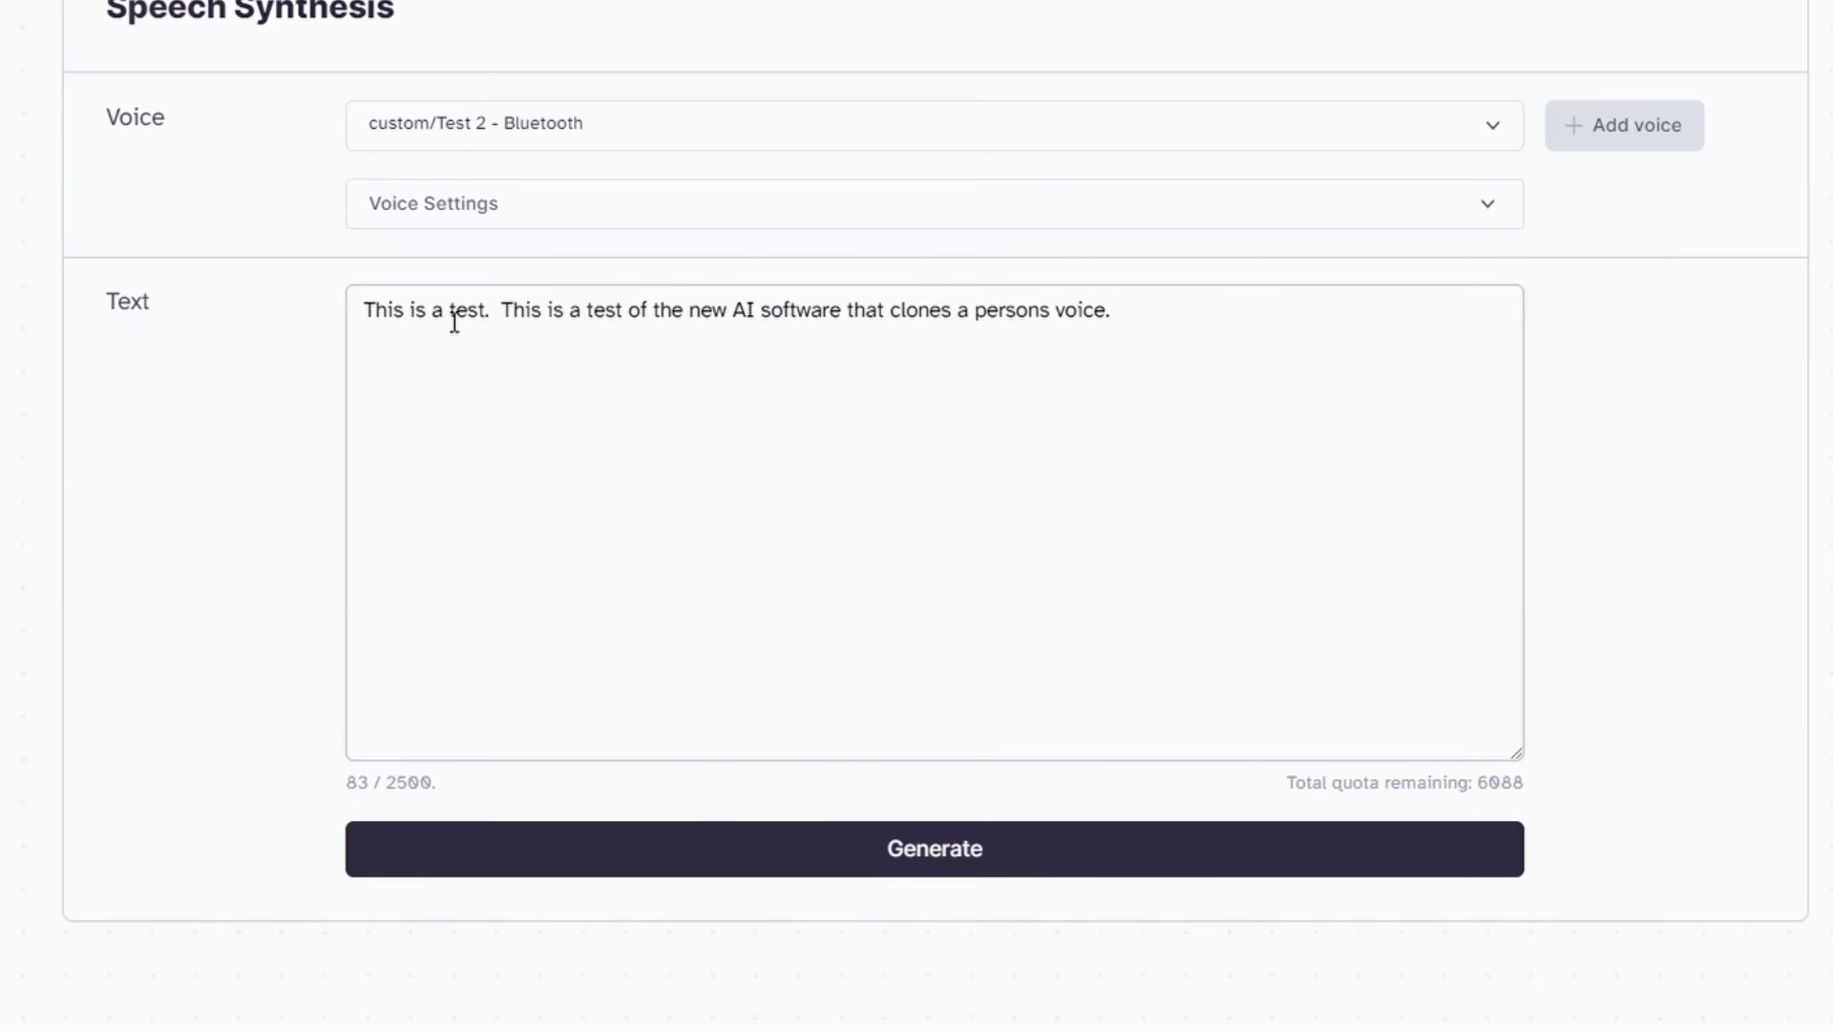
pyautogui.click(784, 848)
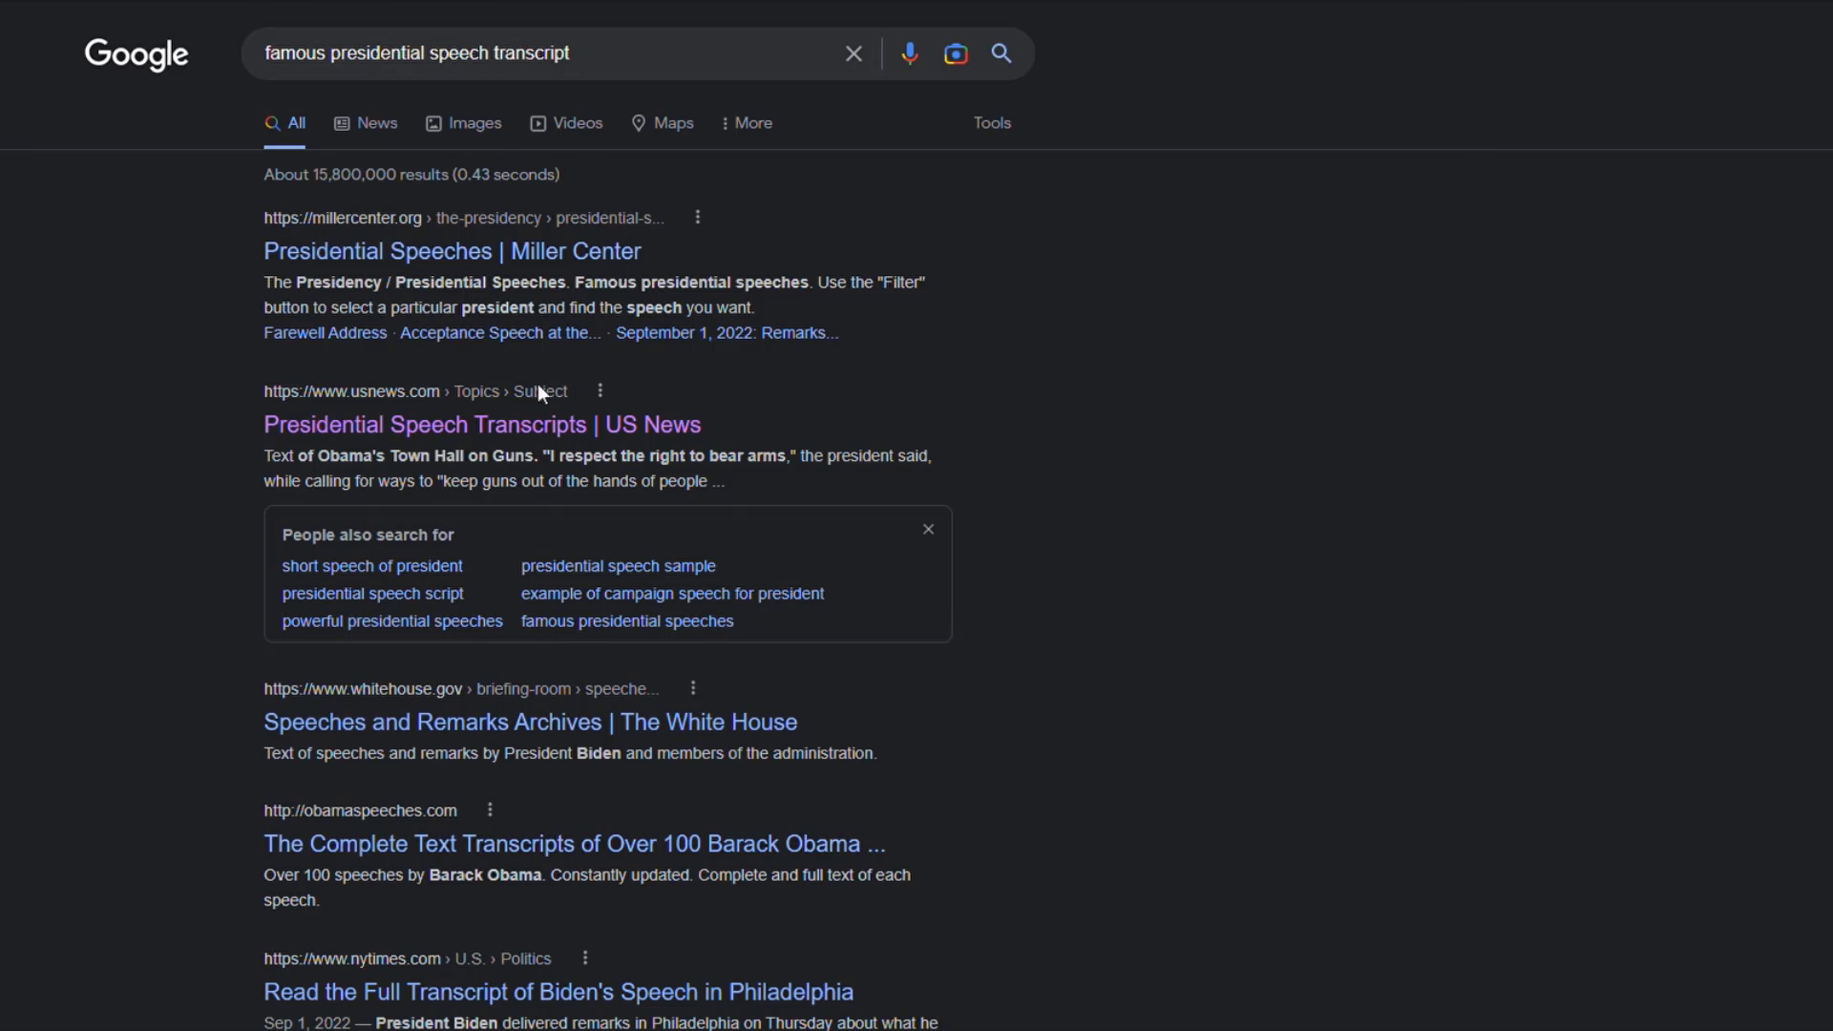
# Open President Ronald Reagan's Farewell Address from the US News transcripts and copy it from "My fellow Americans:" through "a little of that tonight.".
pyautogui.click(539, 423)
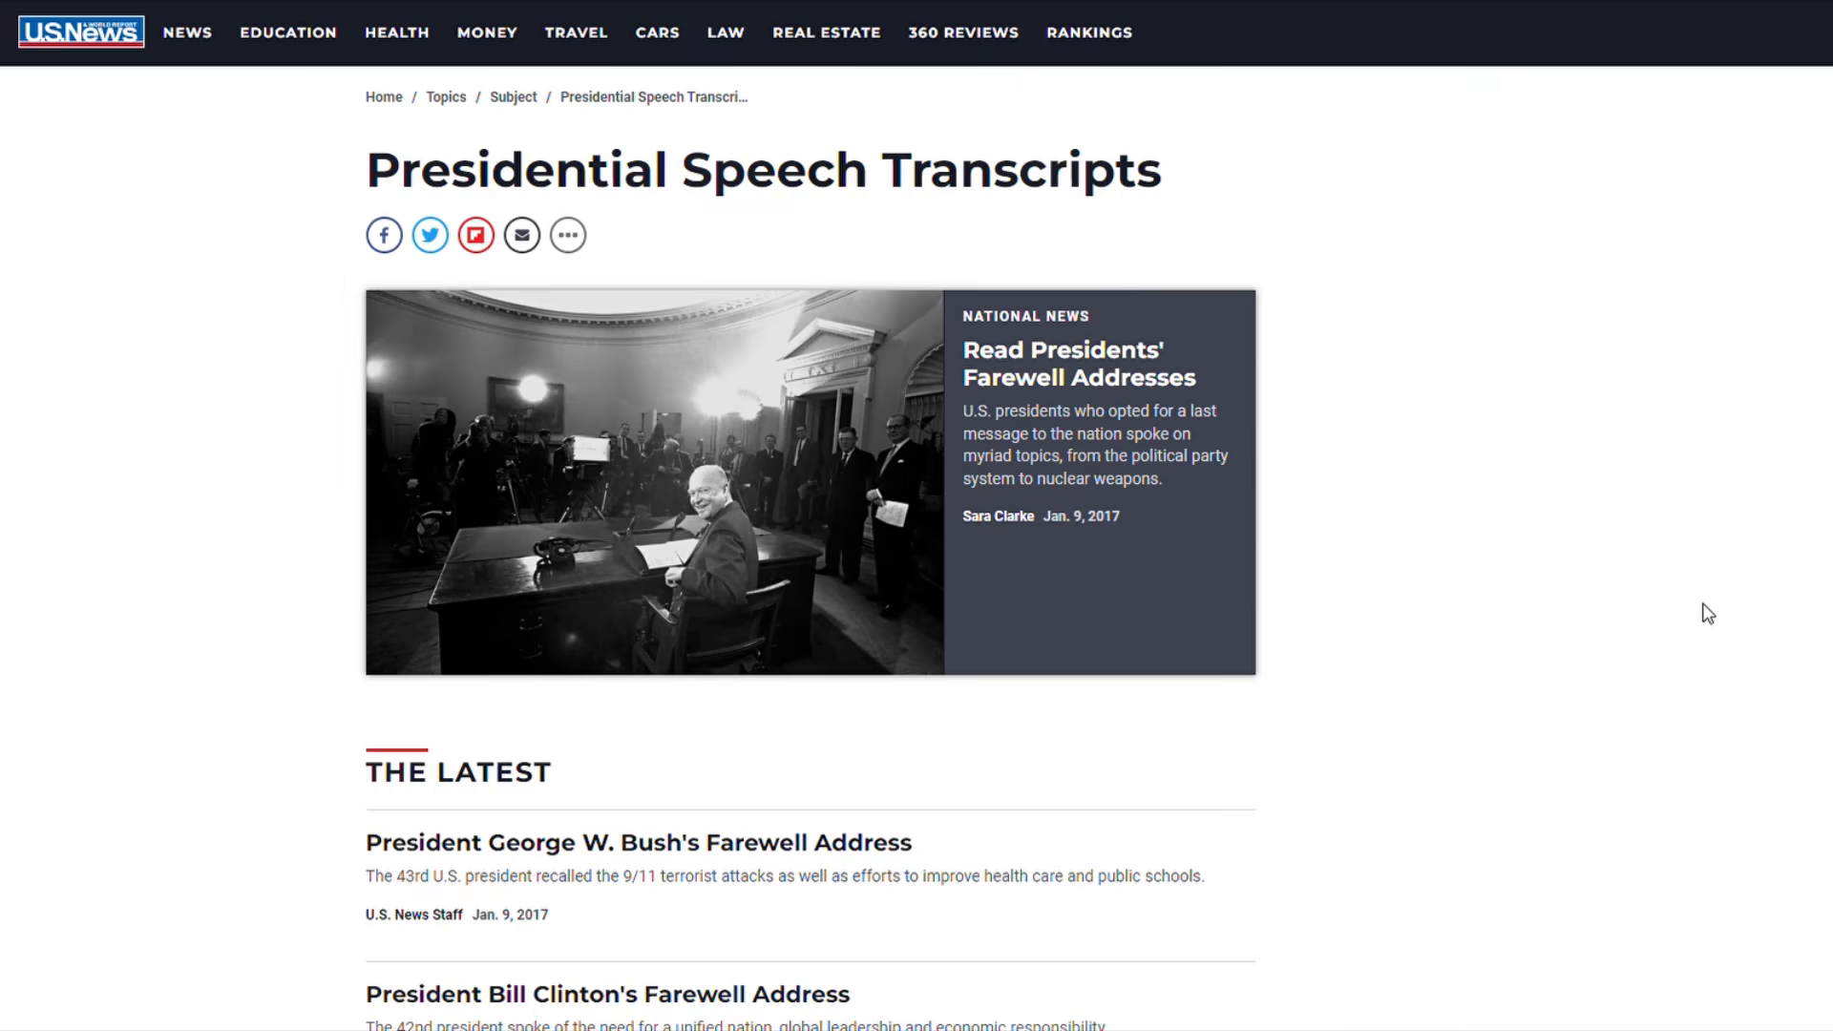
pyautogui.scroll(-3, 1708, 613)
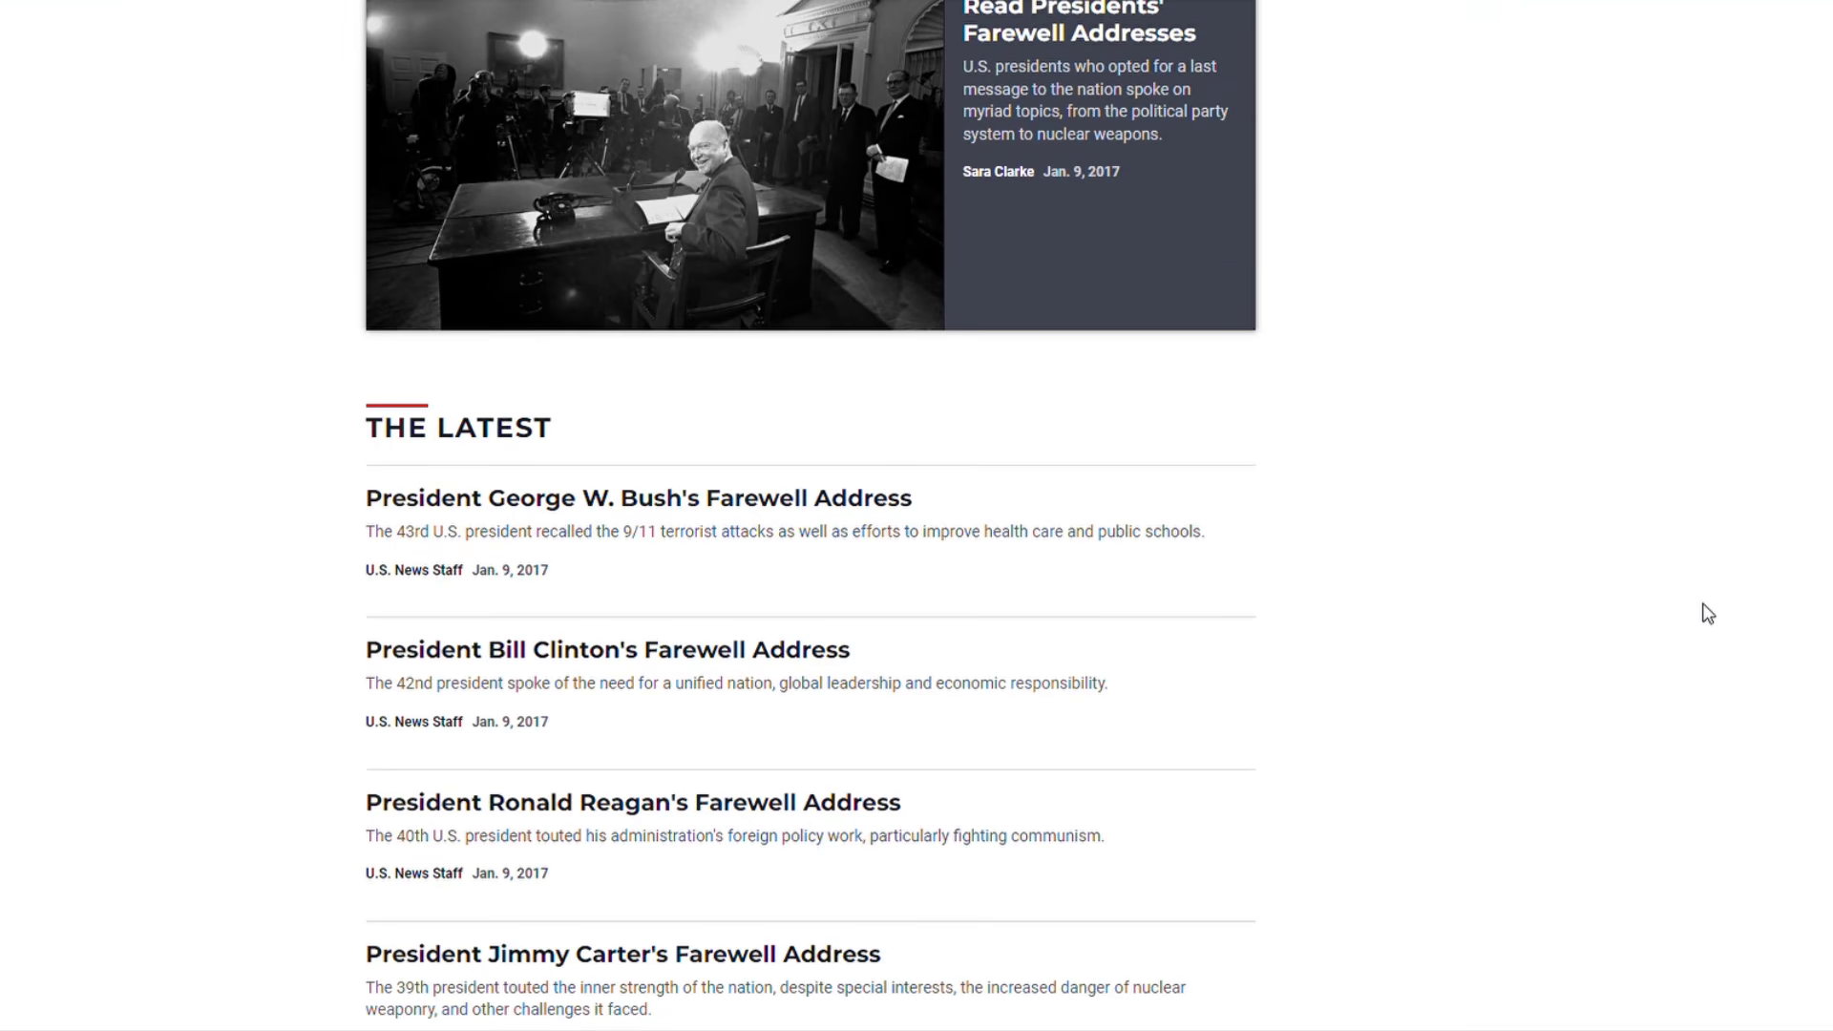
pyautogui.click(856, 807)
pyautogui.scroll(-7, 840, 594)
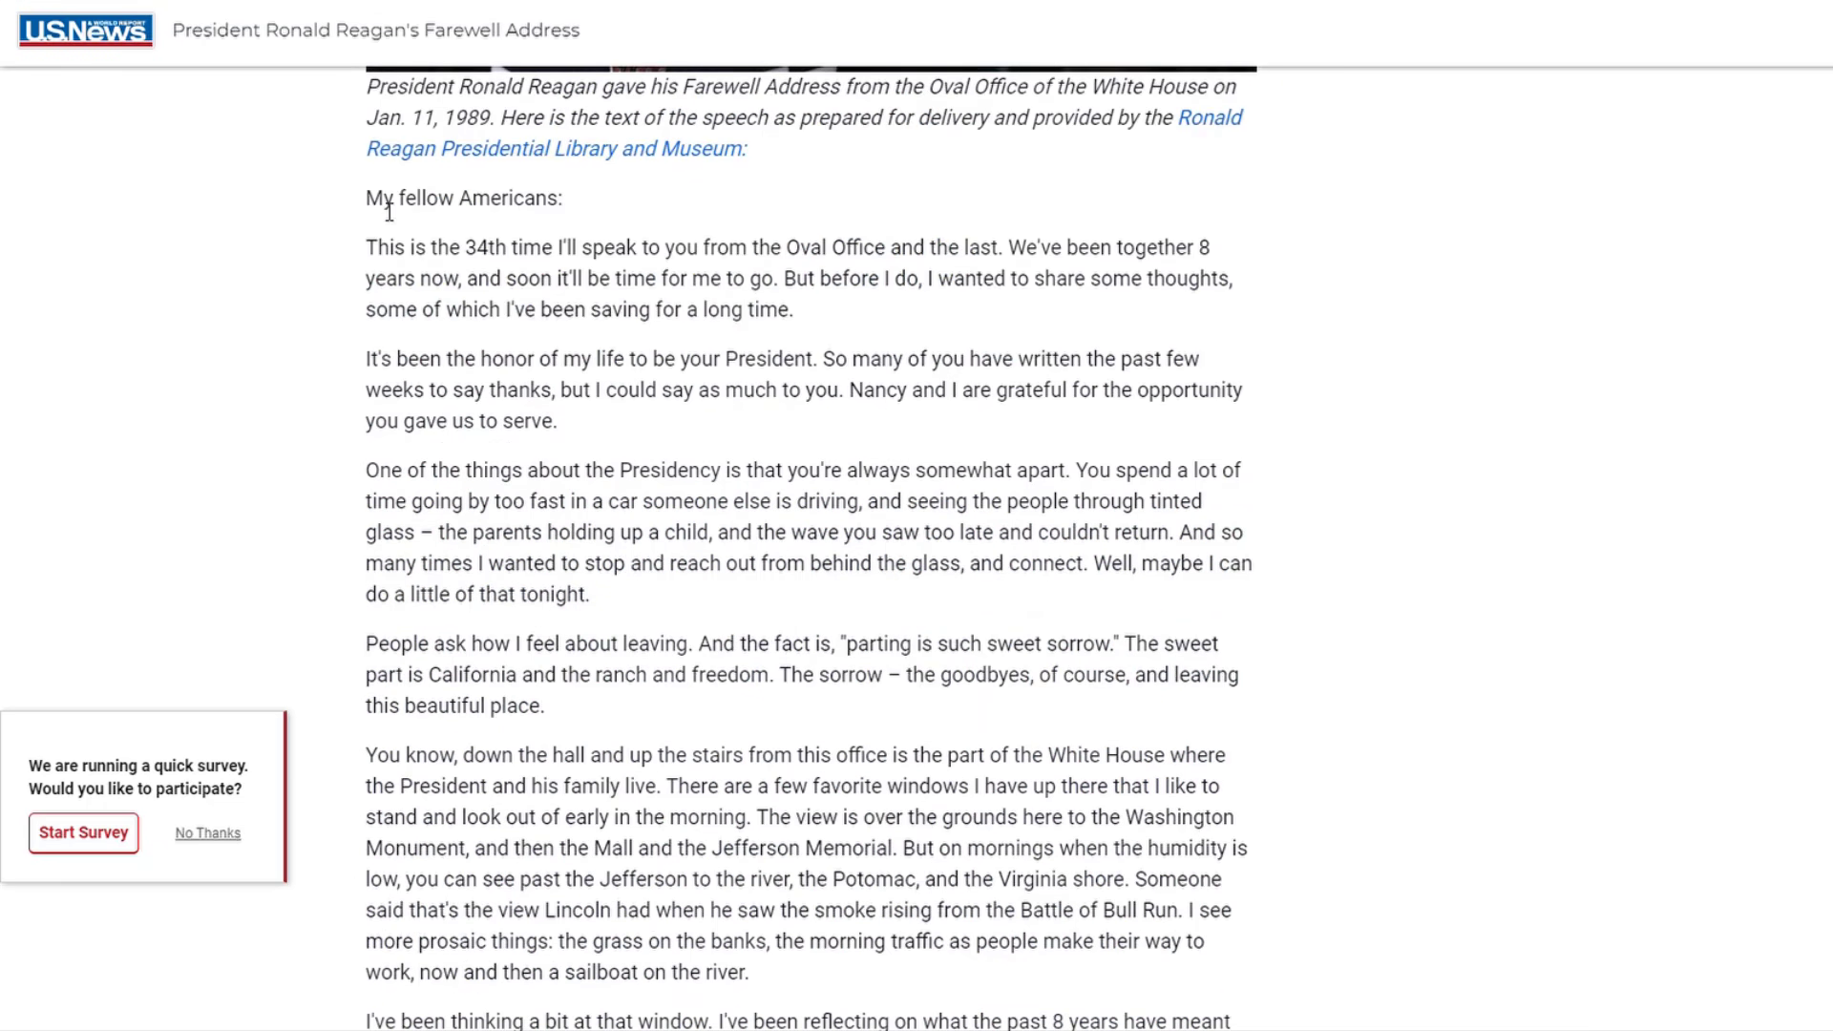
pyautogui.moveTo(388, 212); pyautogui.dragTo(740, 606)
pyautogui.hotkey('ctrl', 'c')
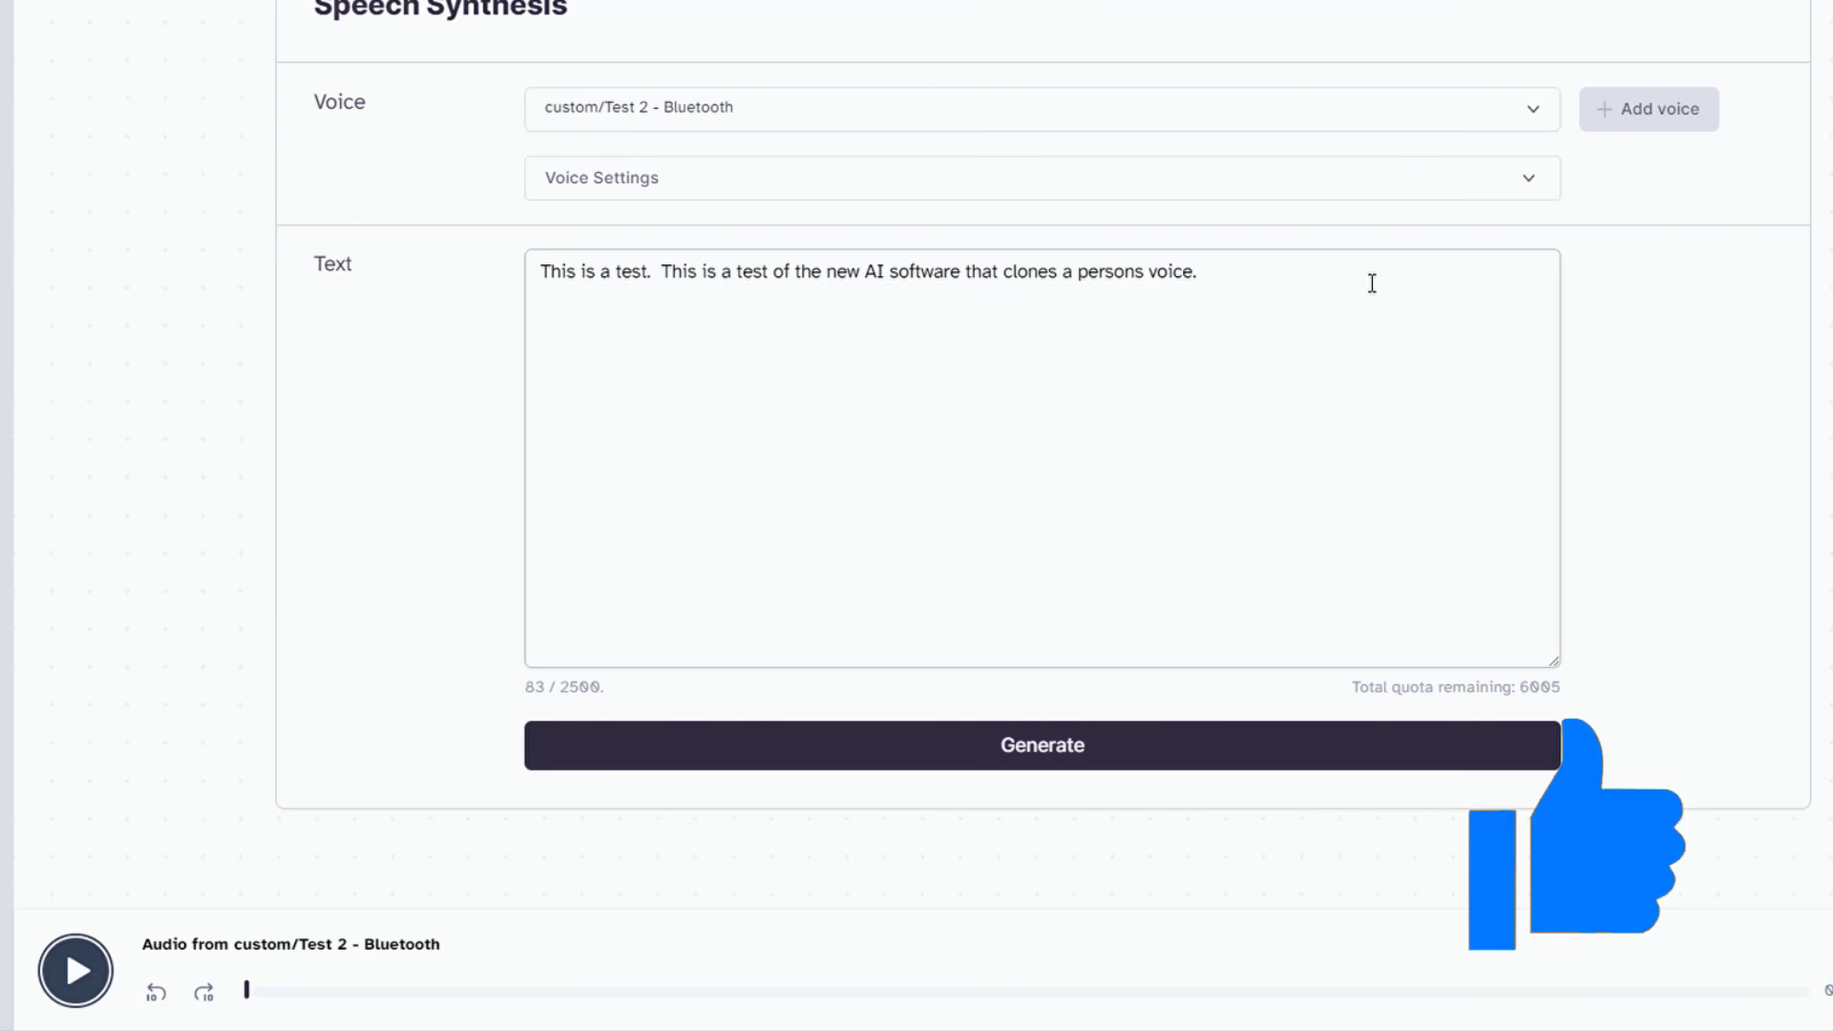
# In ElevenLabs, replace the test text with the copied speech excerpt, generate it with the Test 2 - Bluetooth voice and play the audio.
pyautogui.moveTo(1372, 282); pyautogui.dragTo(483, 274)
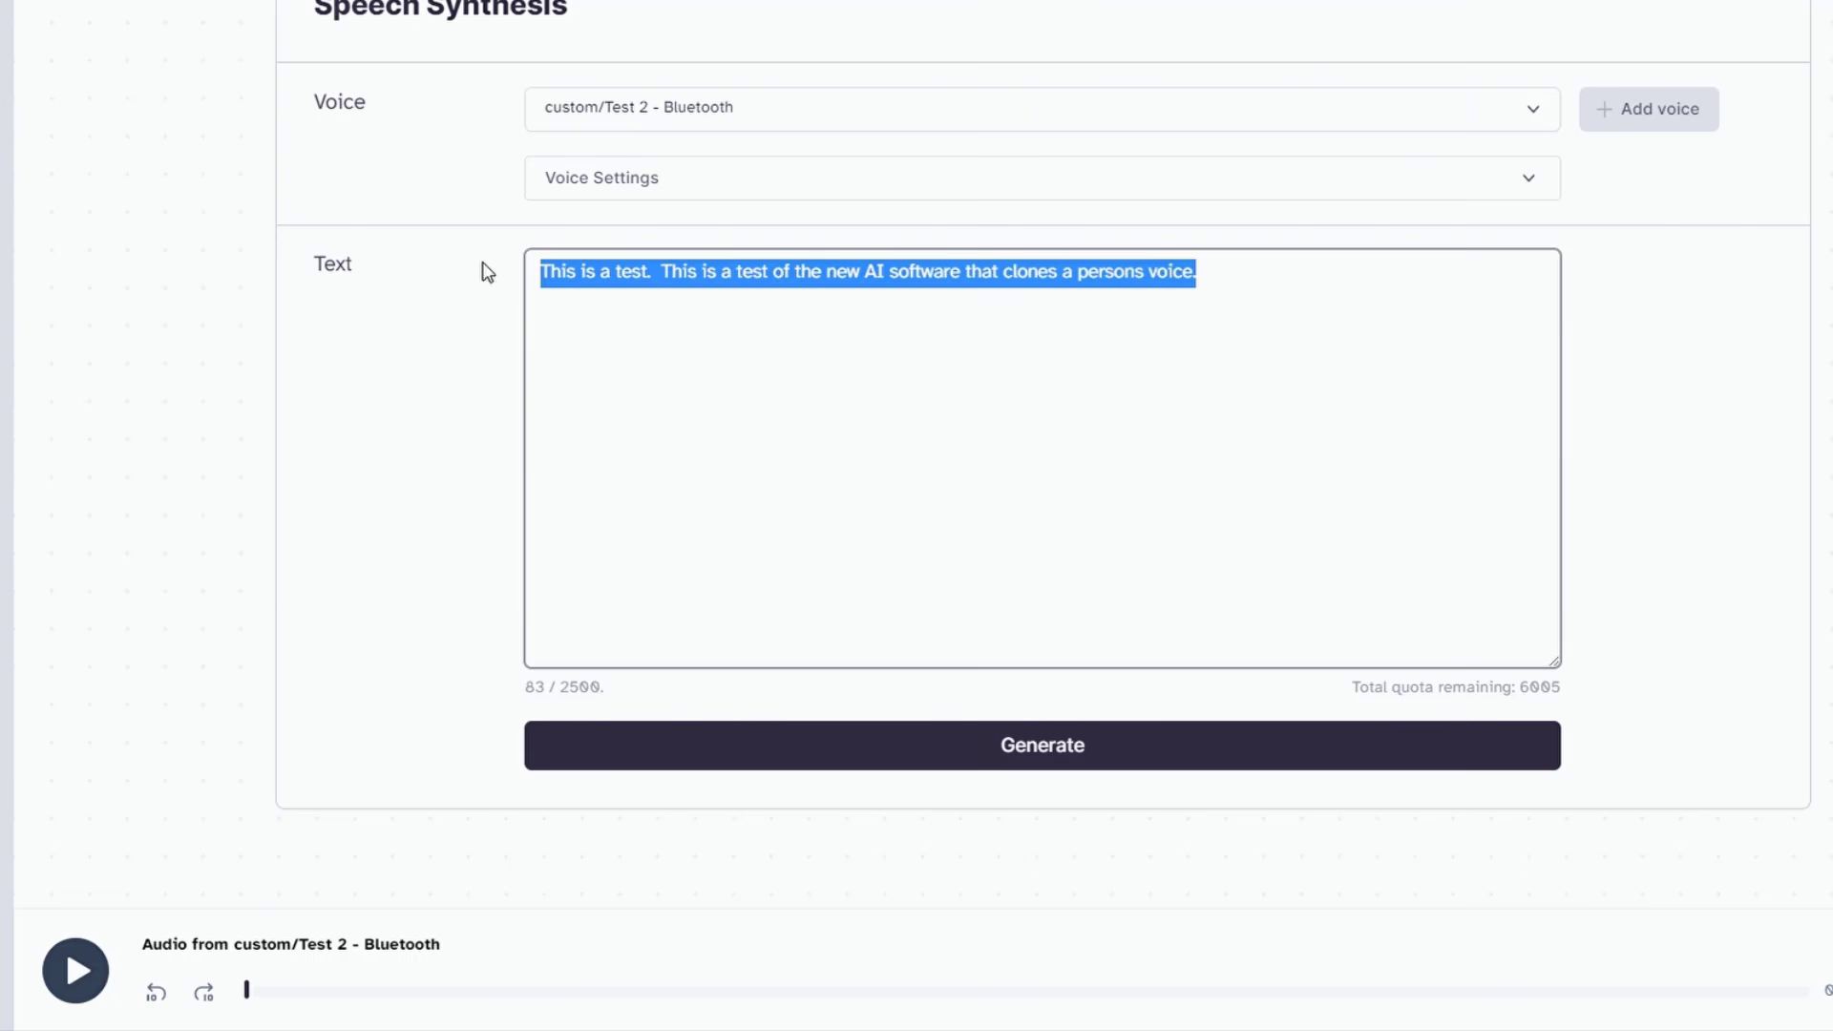
pyautogui.hotkey('ctrl', 'v')
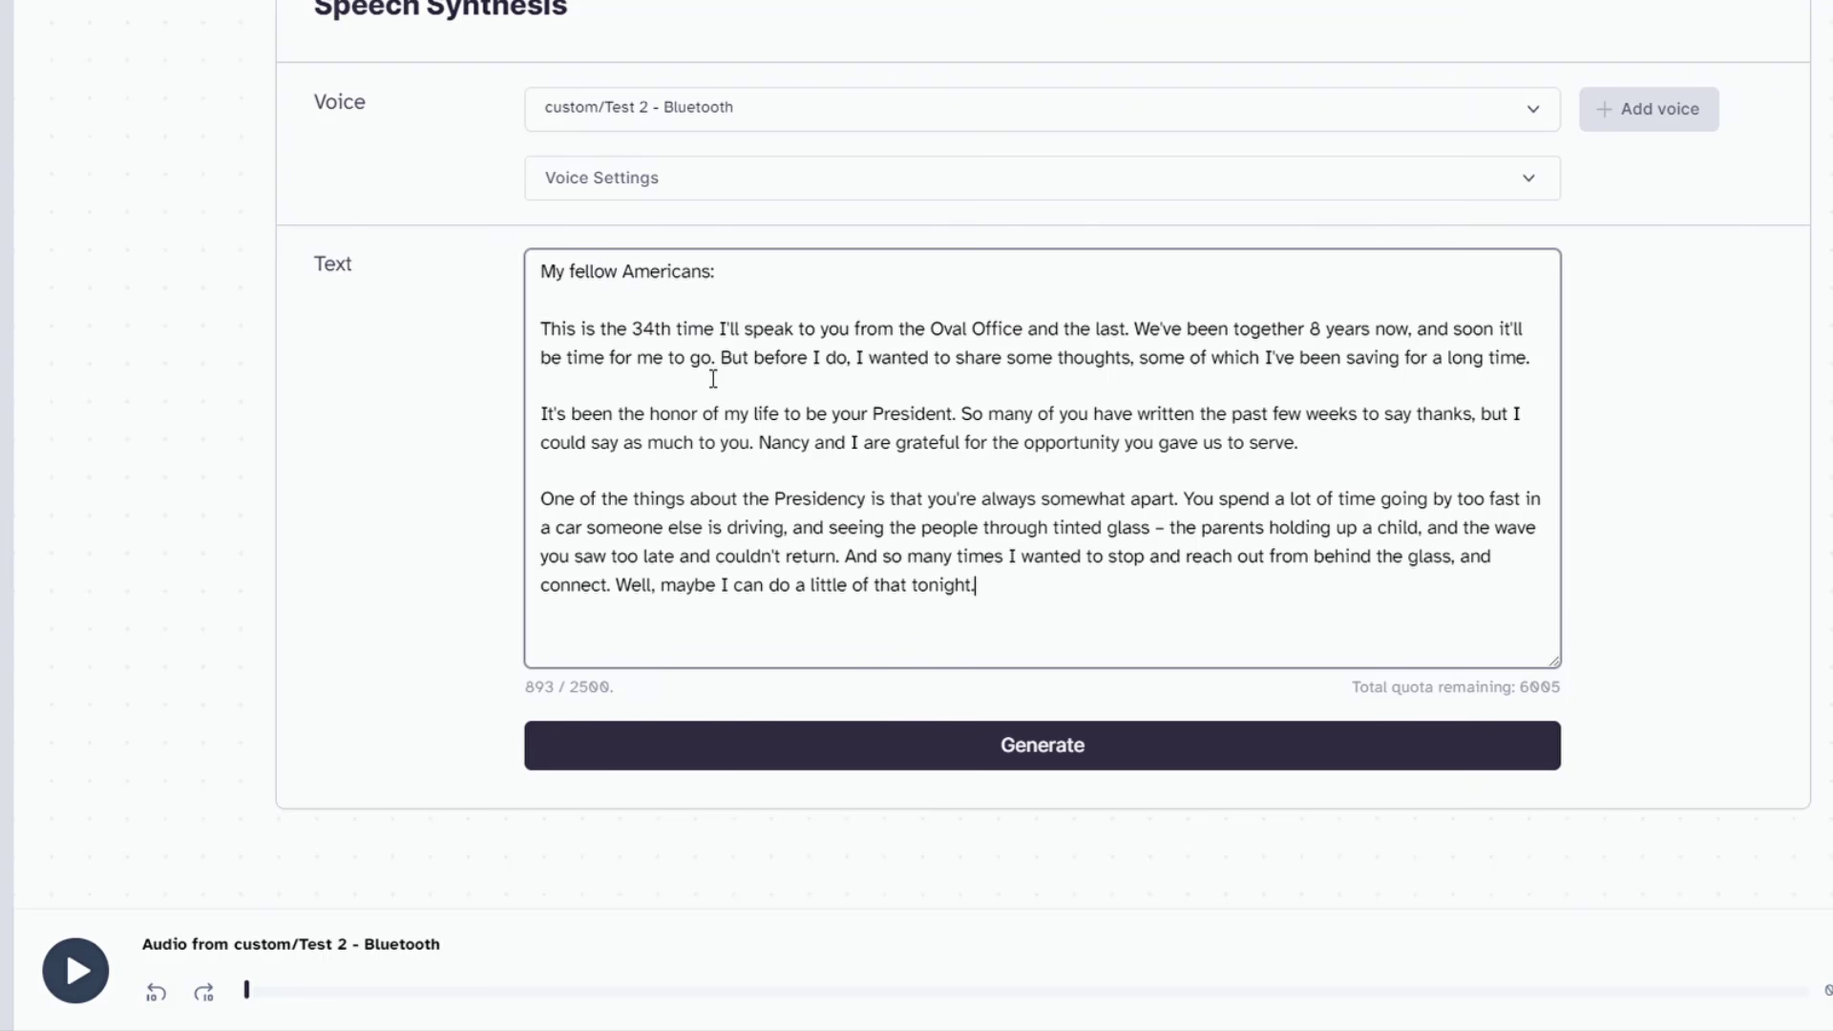
pyautogui.click(1056, 754)
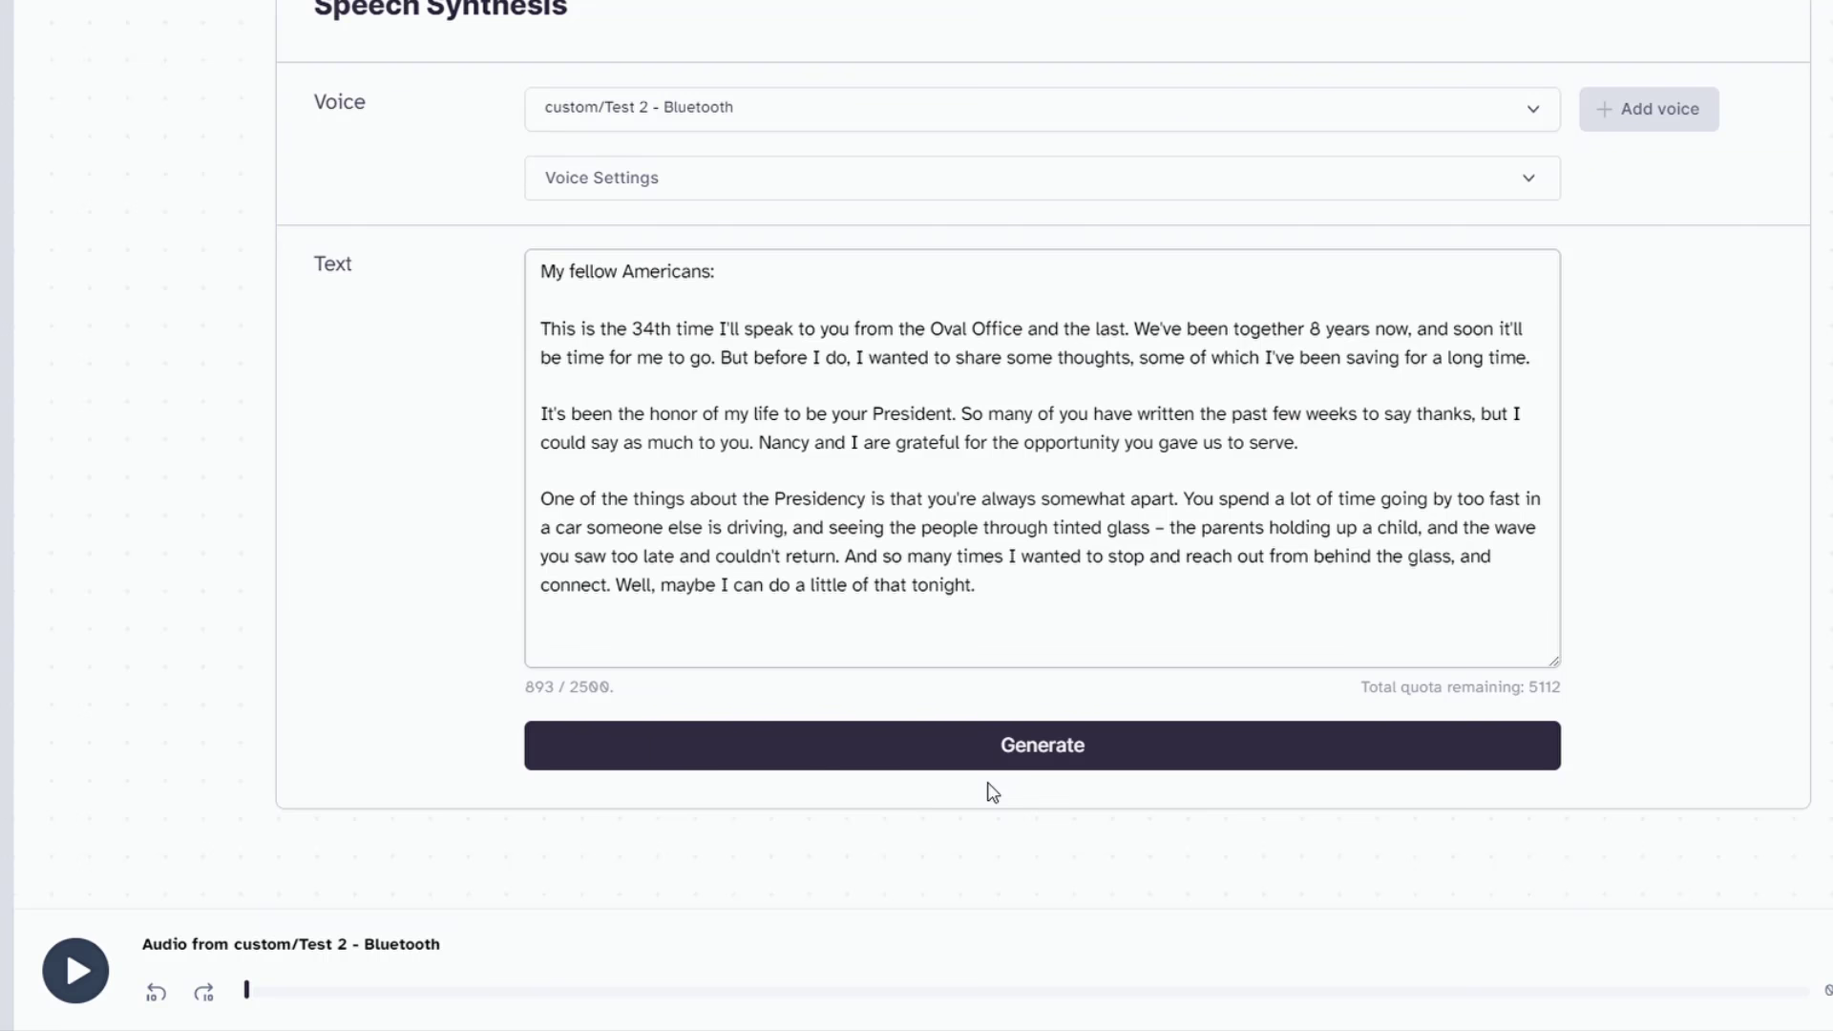
pyautogui.click(90, 978)
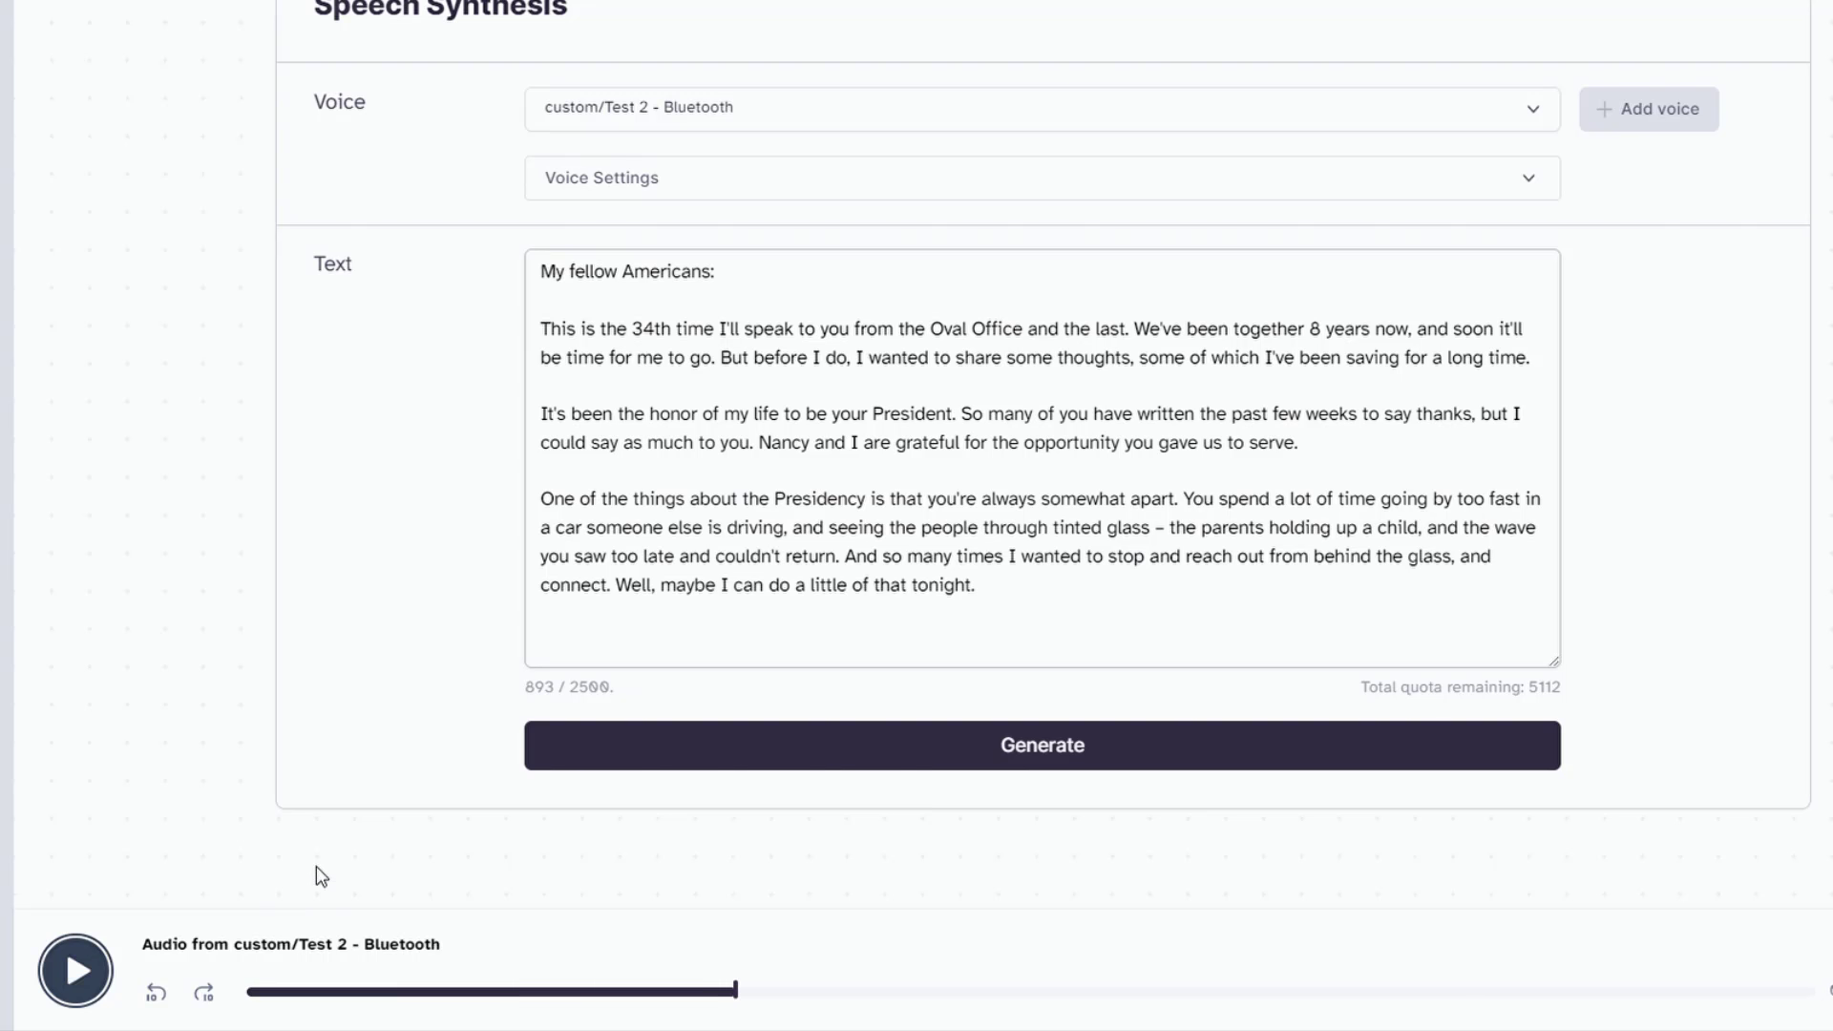
pyautogui.scroll(3, 798, 532)
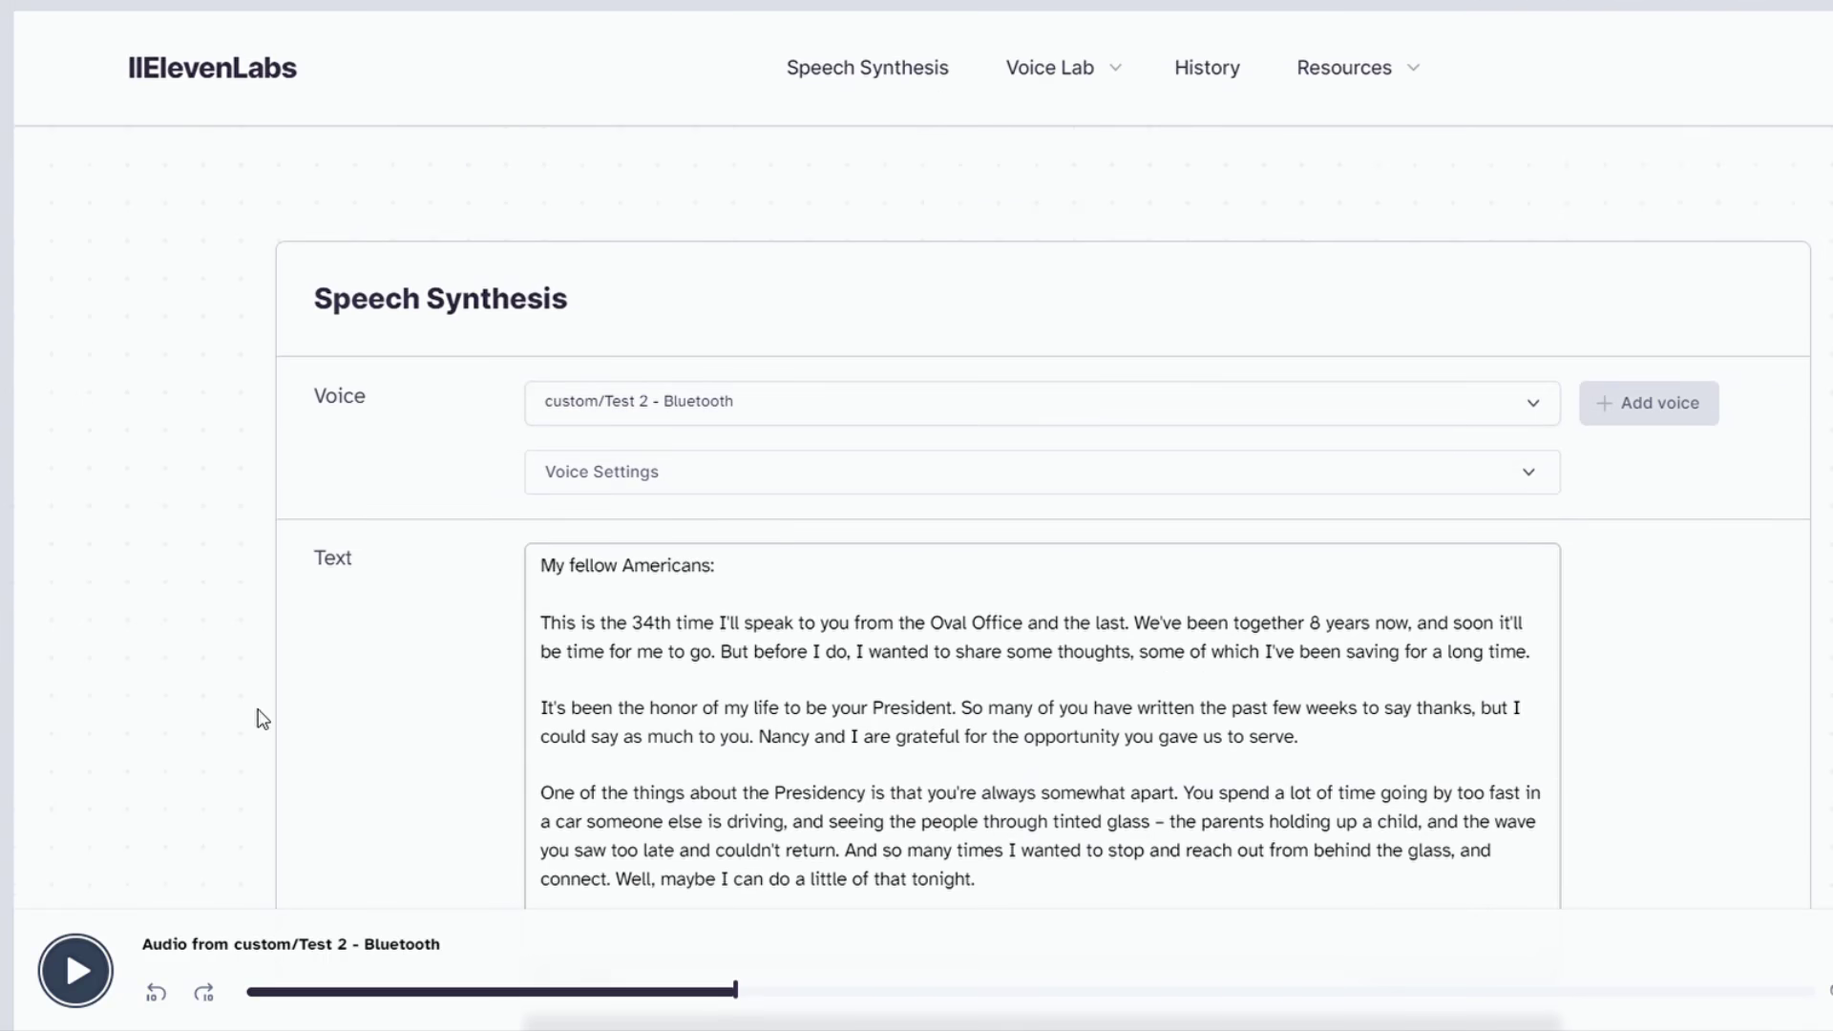
pyautogui.scroll(-4, 258, 720)
pyautogui.scroll(2, 632, 208)
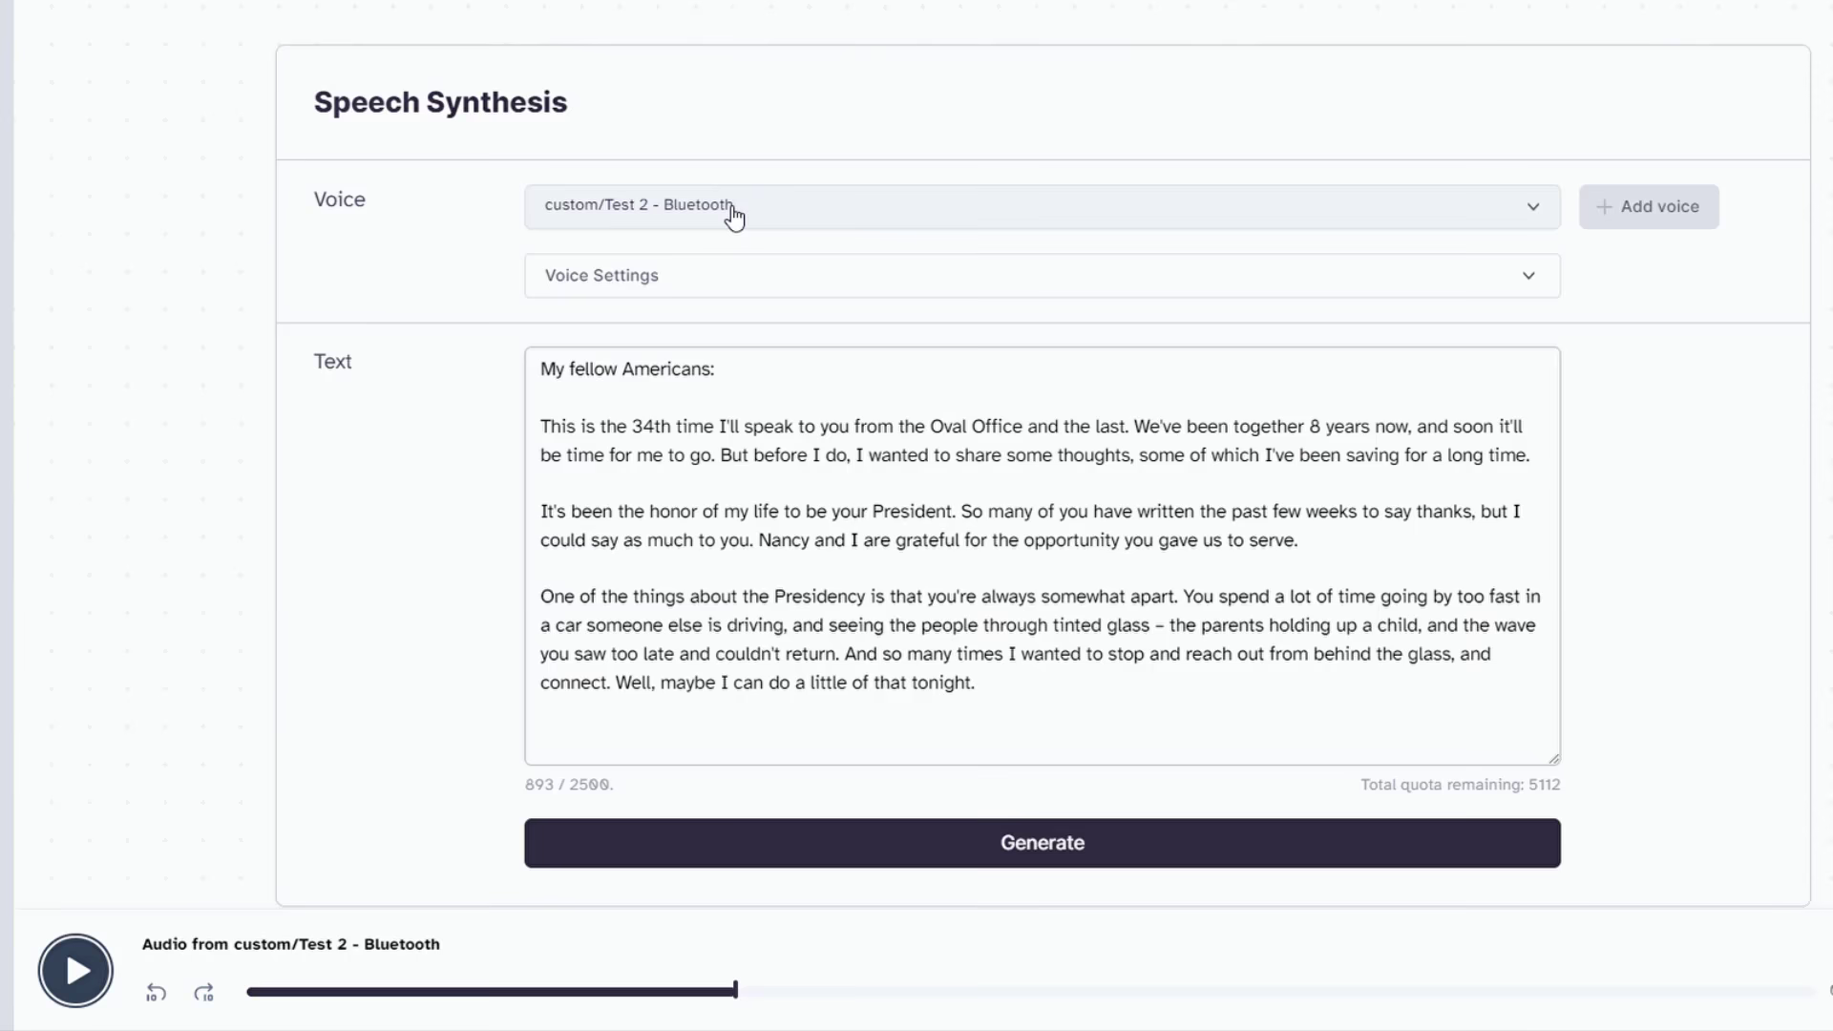
pyautogui.scroll(-2, 320, 584)
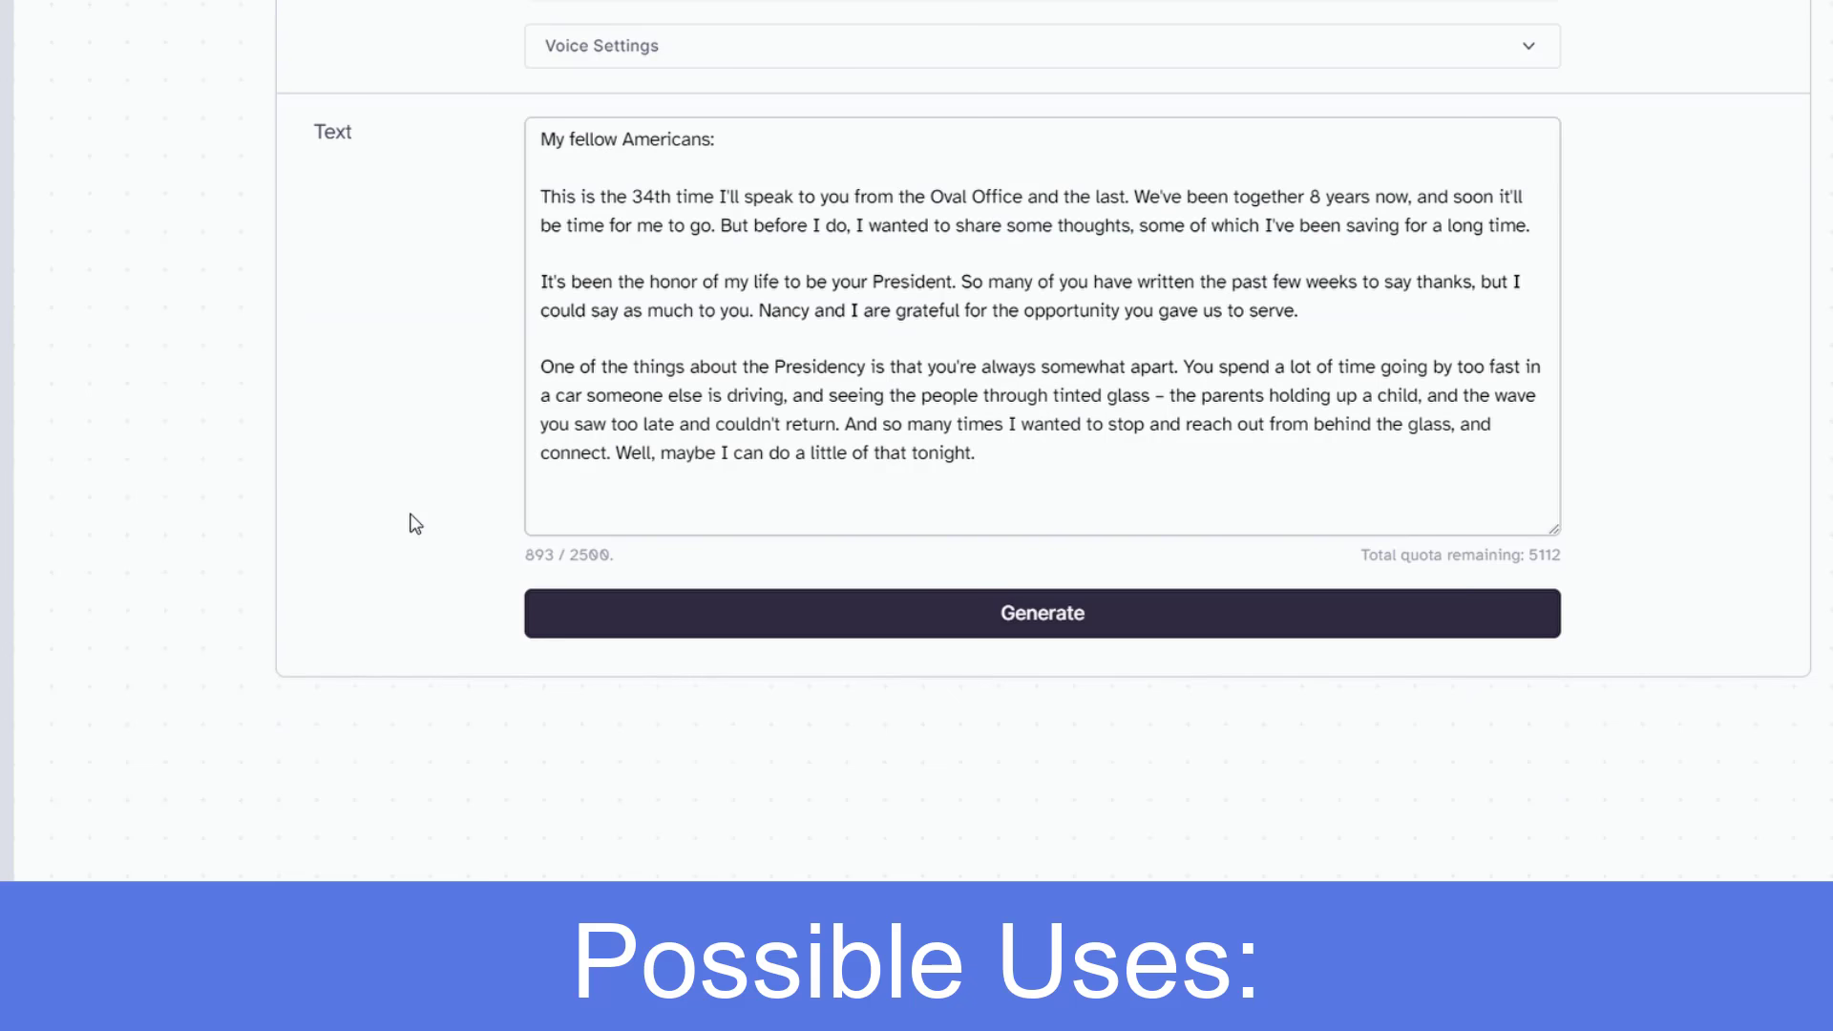
pyautogui.scroll(1, 411, 521)
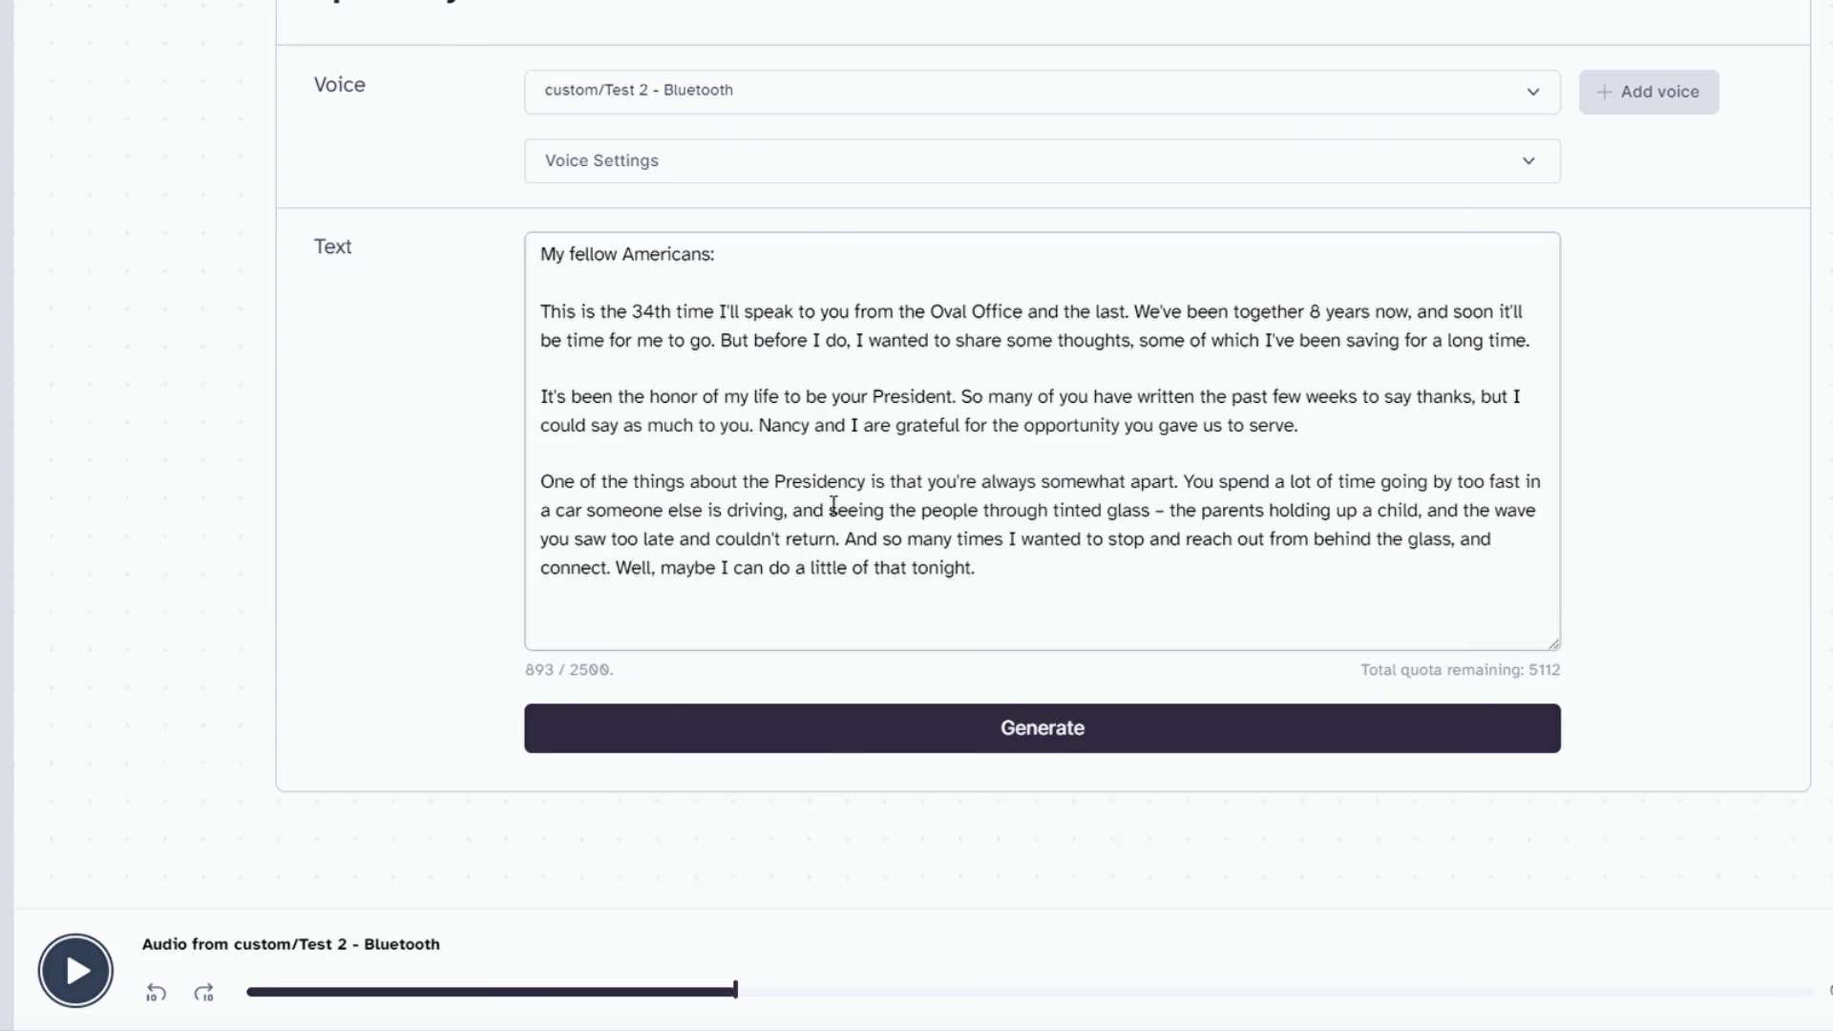
pyautogui.scroll(3, 1057, 565)
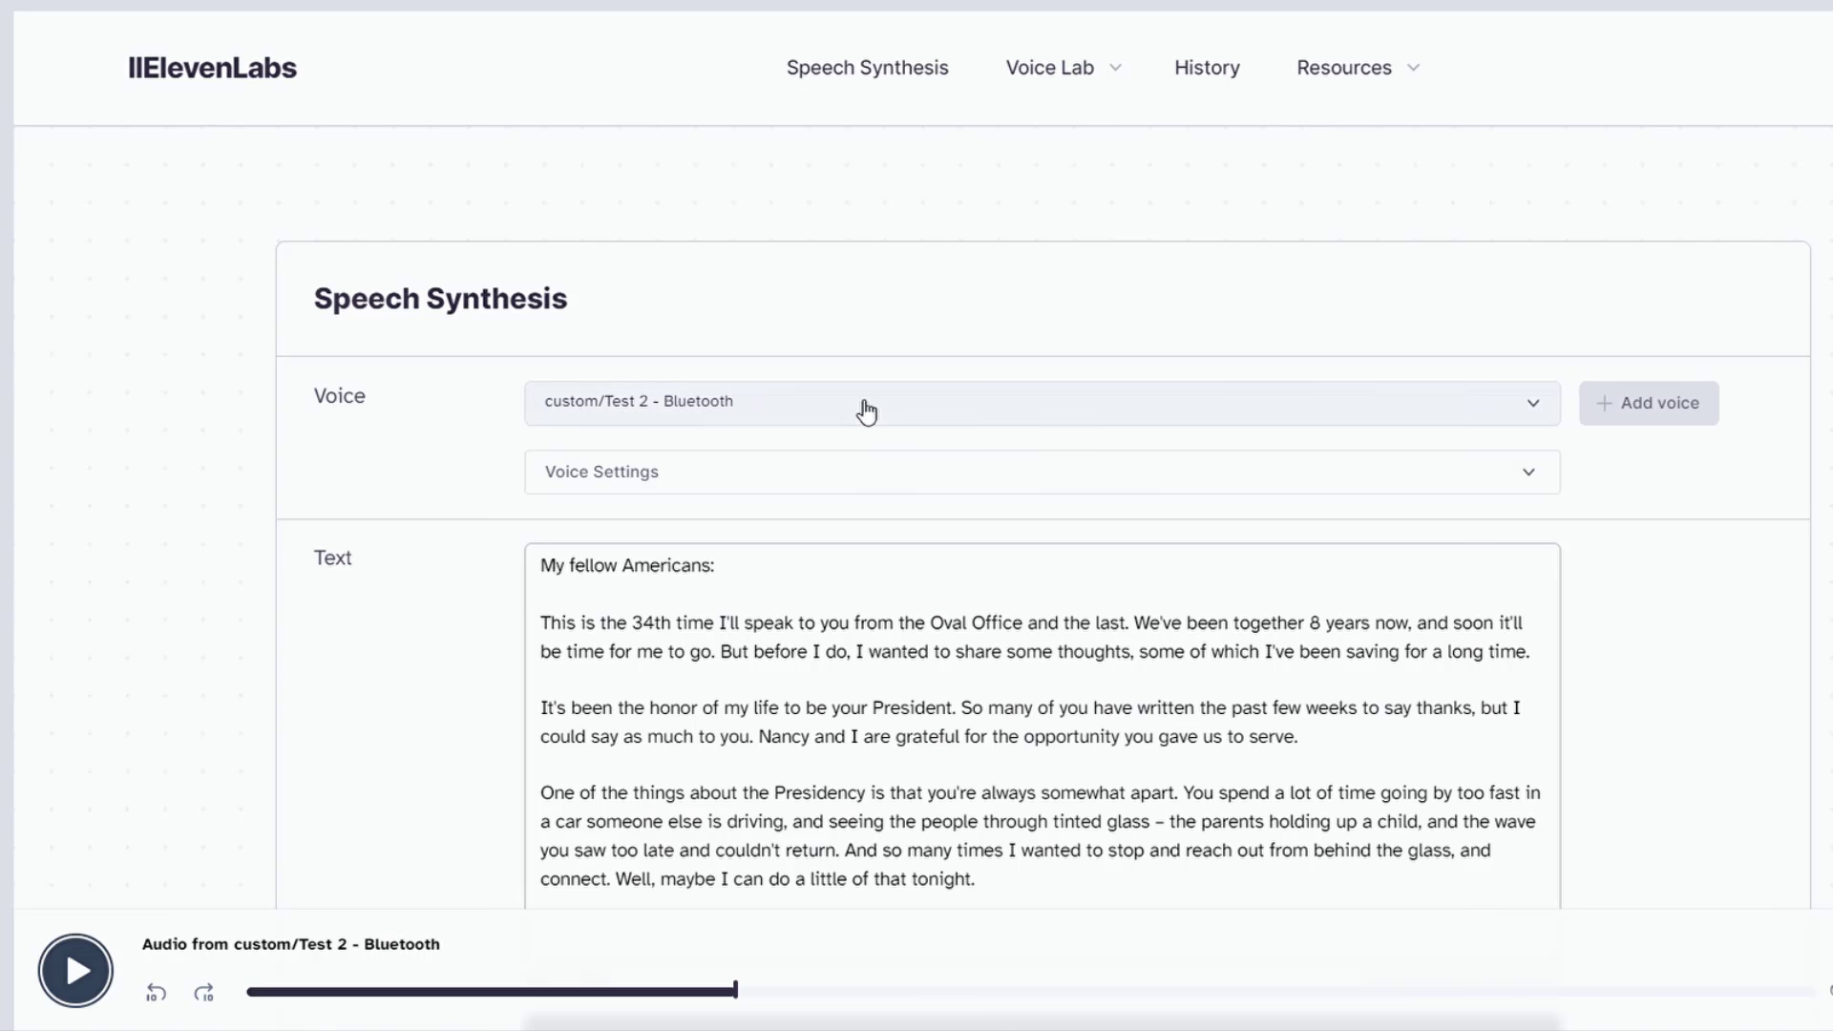